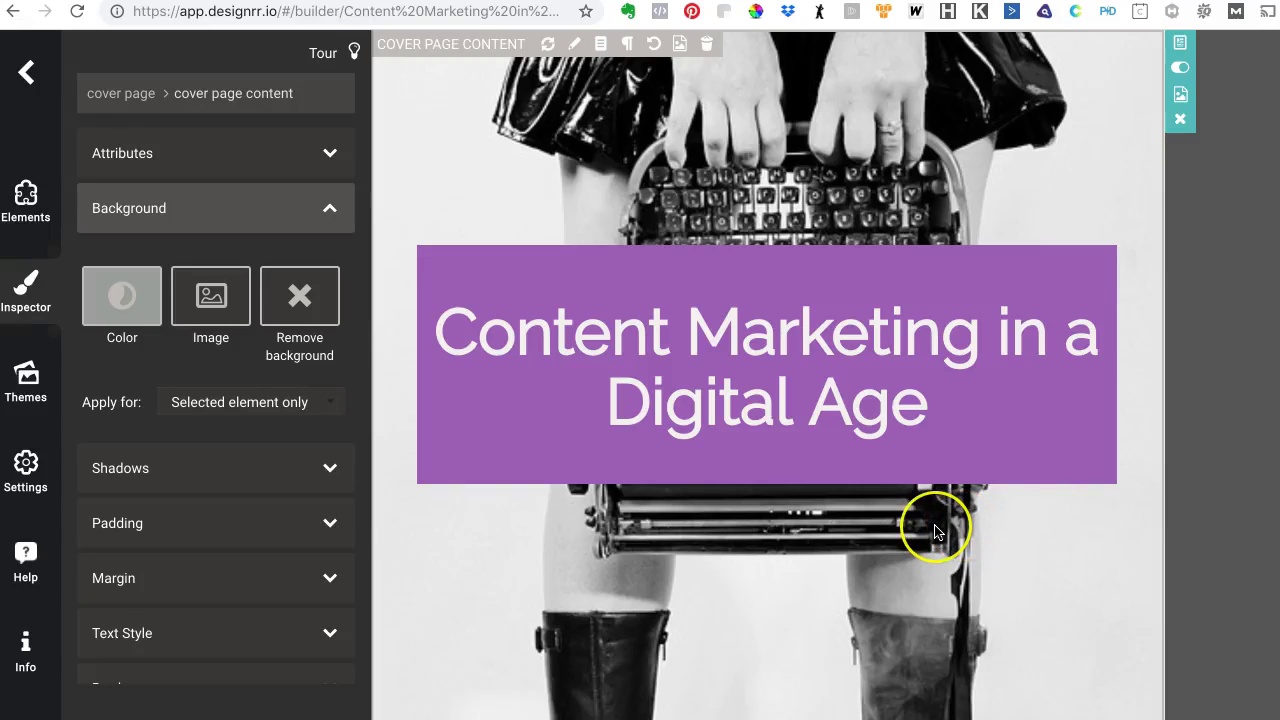
Show the component elements that can be added to the first content page after the cover.
scroll(934, 531, down, 5)
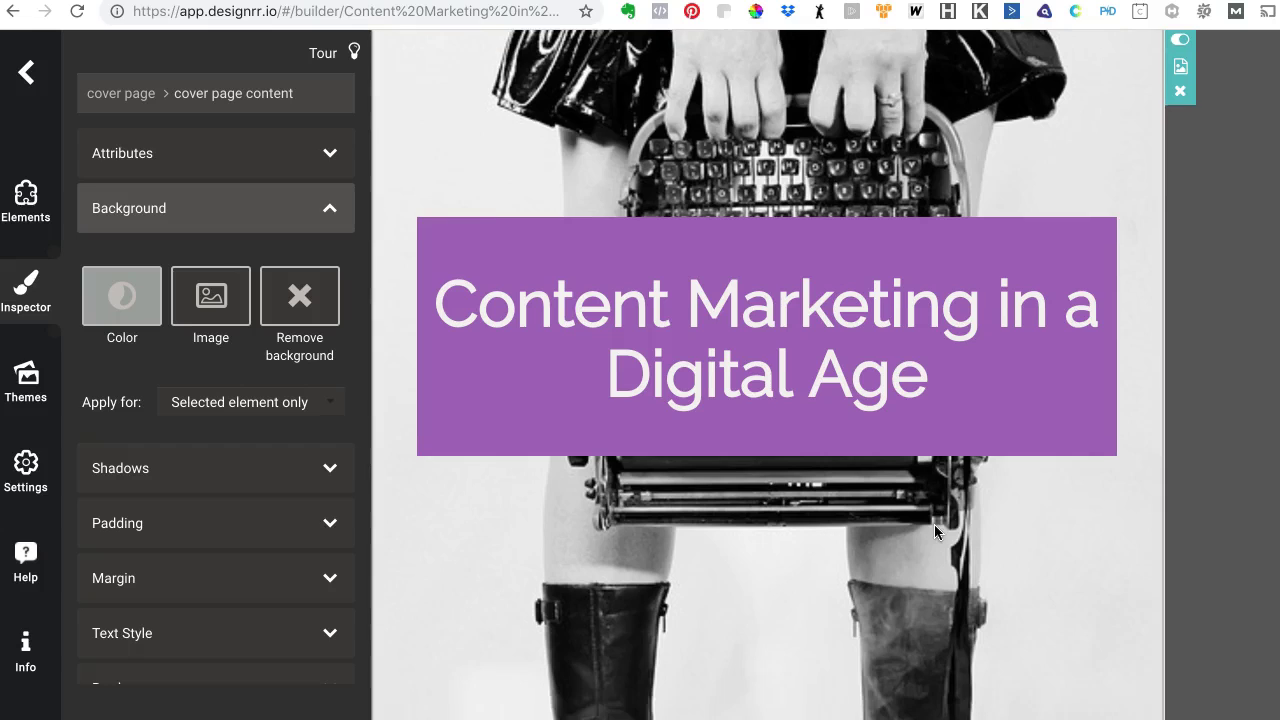
scroll(935, 530, down, 7)
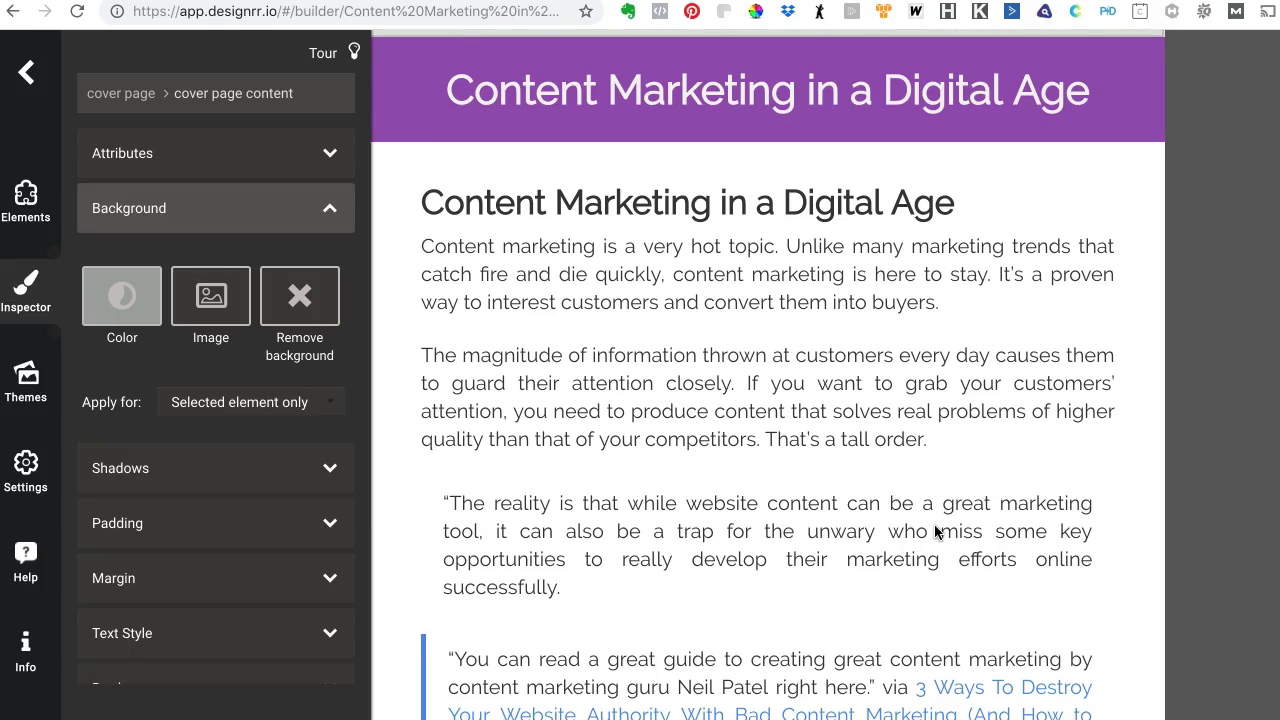
click(28, 195)
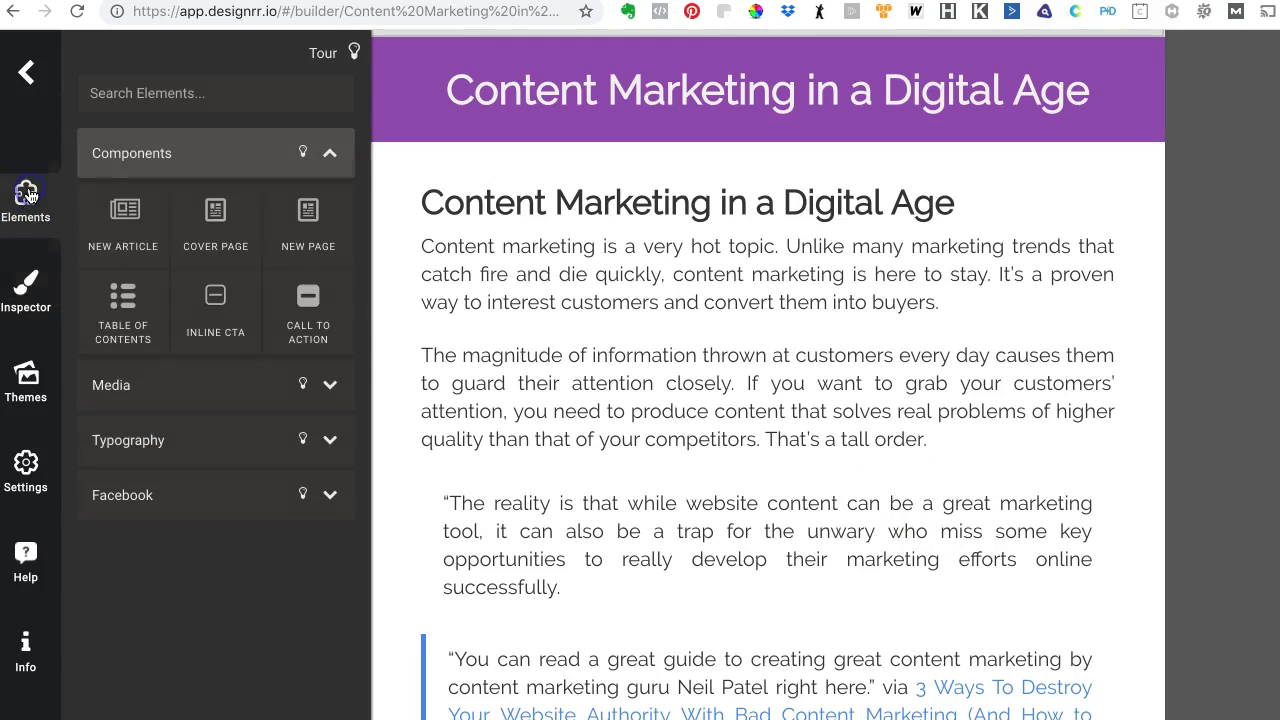
click(126, 218)
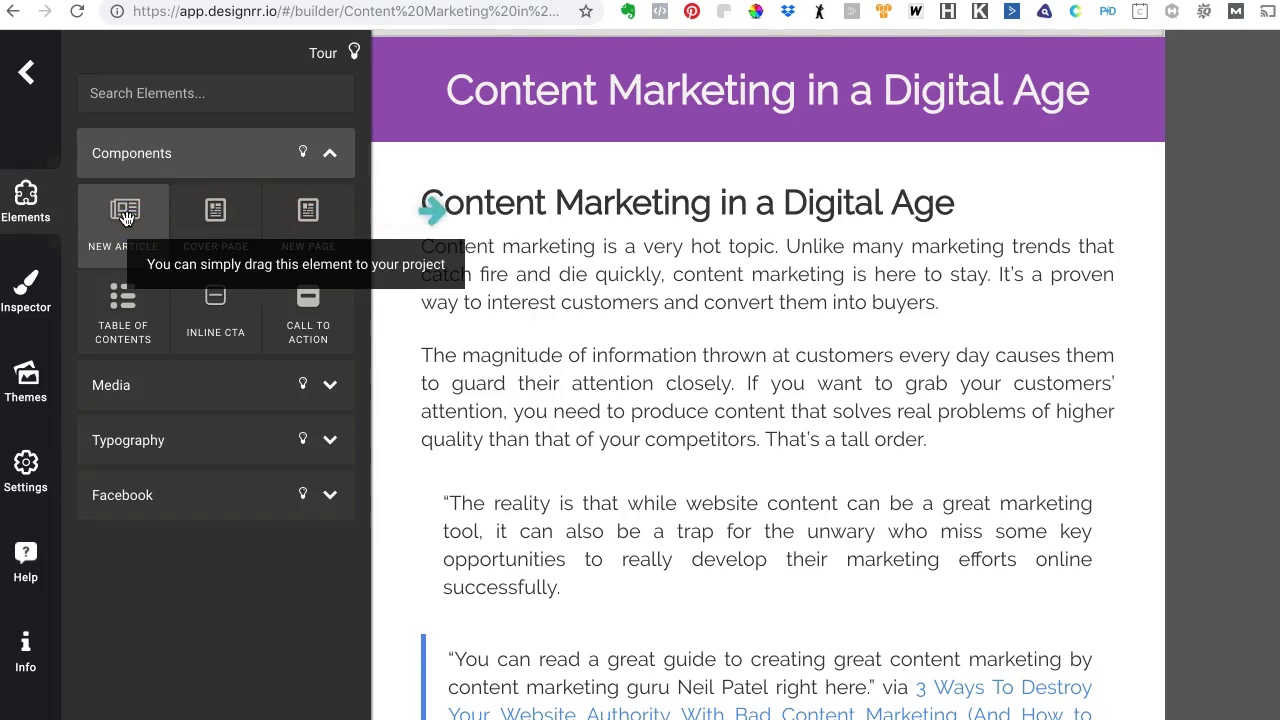
click(126, 315)
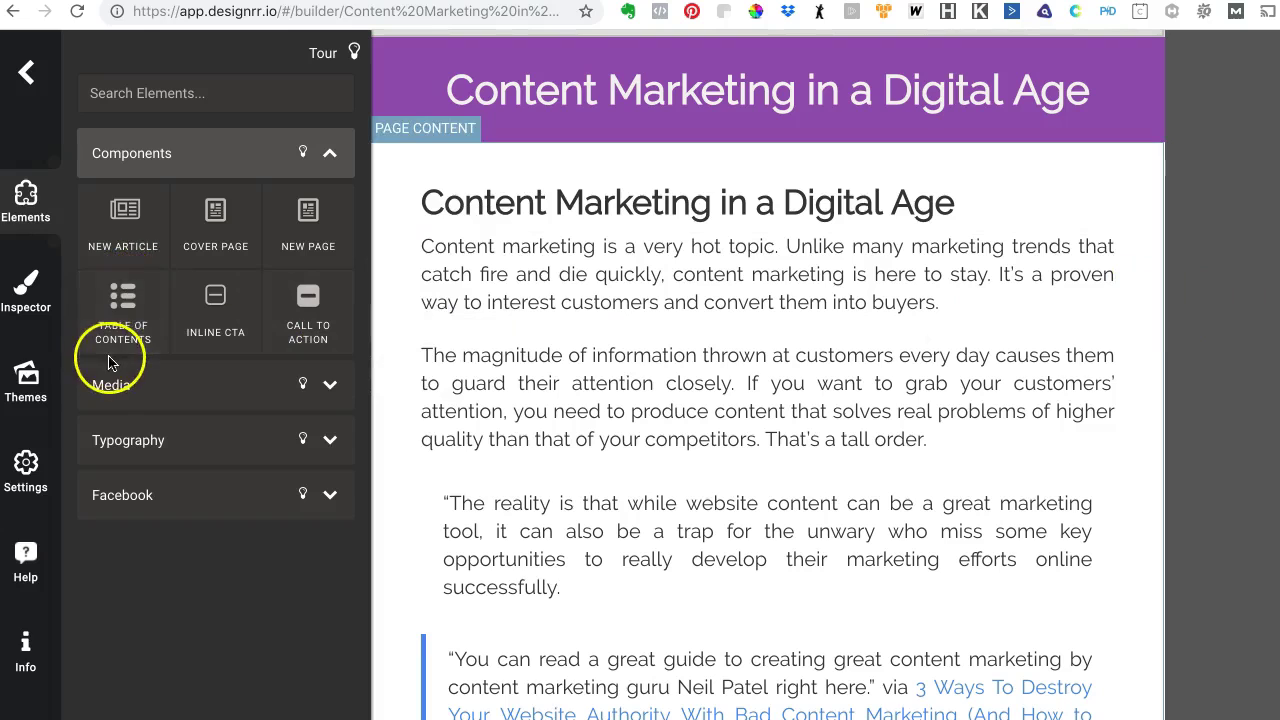
click(121, 228)
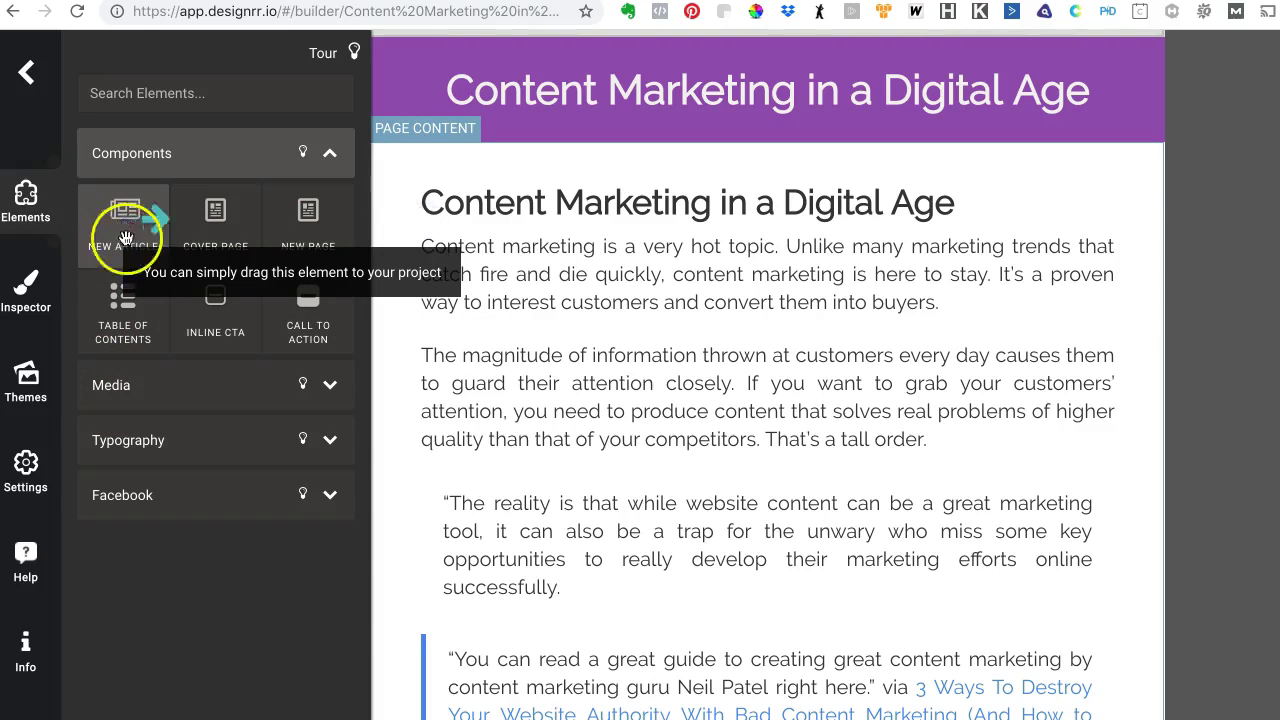
Review the ebook's article pages through to the closing blockquote, just before the "Welcome to Designrr!" section.
scroll(614, 520, down, 2)
scroll(630, 447, down, 7)
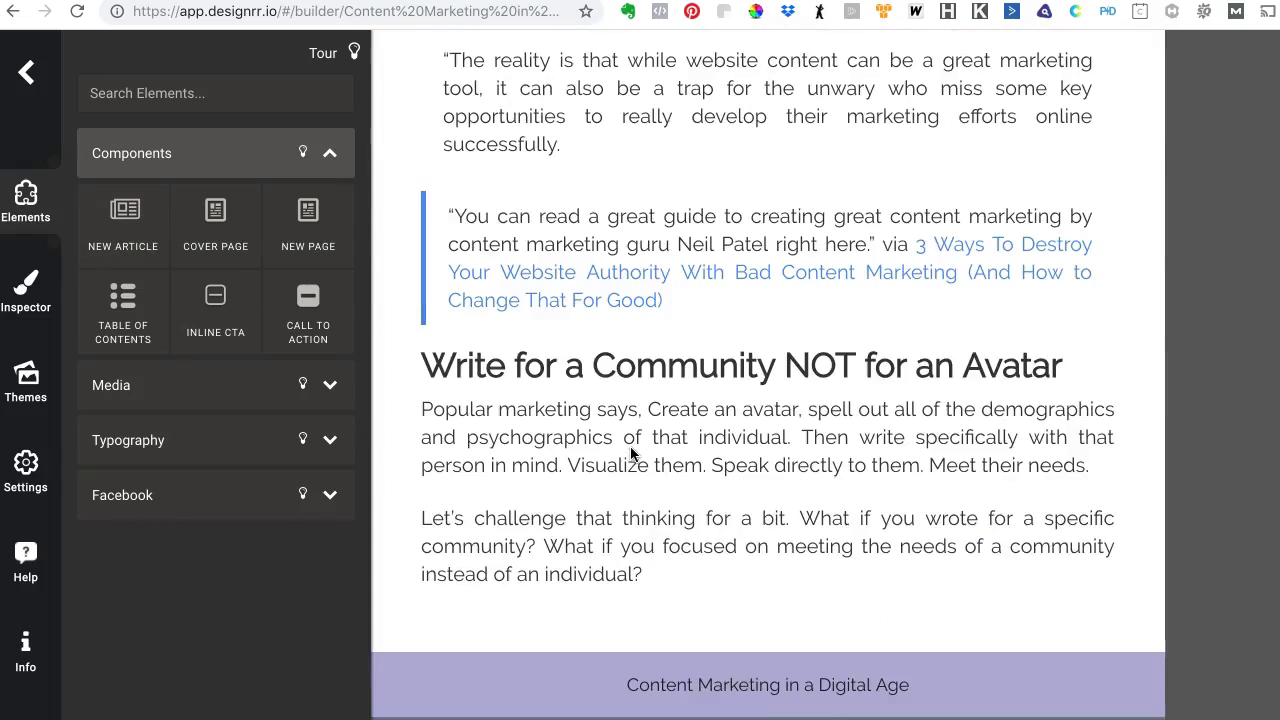
scroll(630, 447, down, 9)
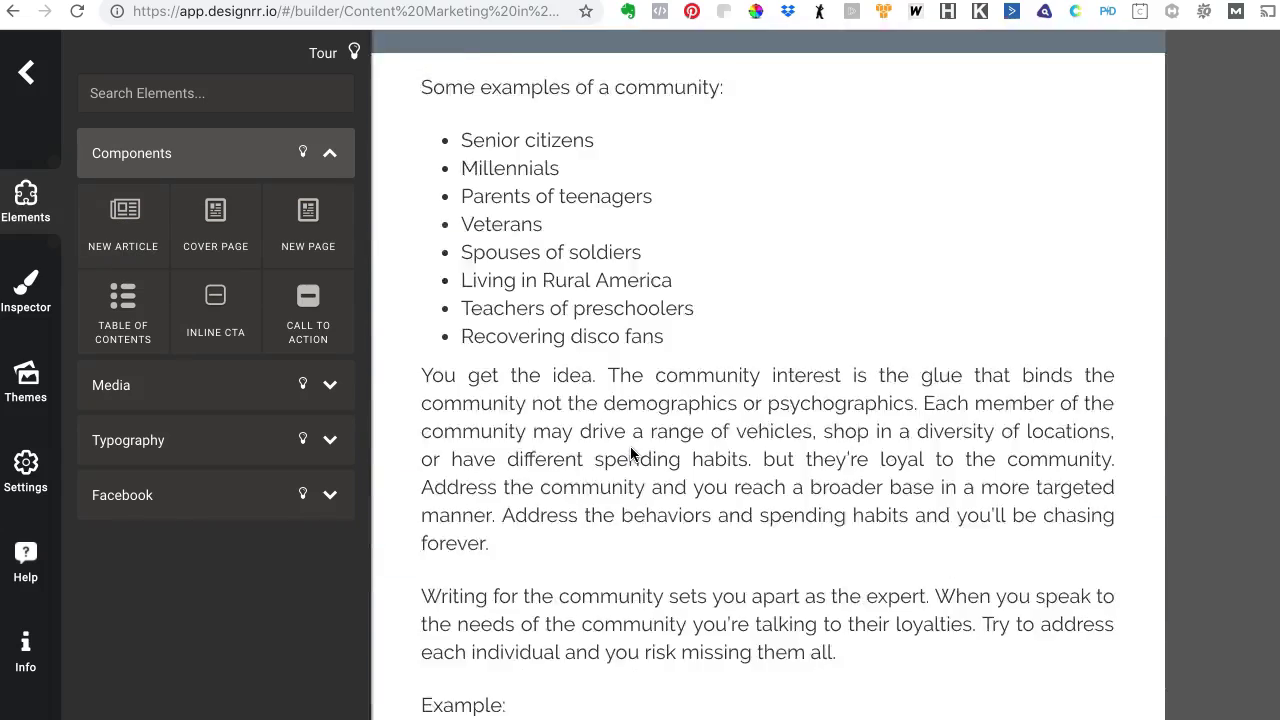
scroll(630, 446, down, 20)
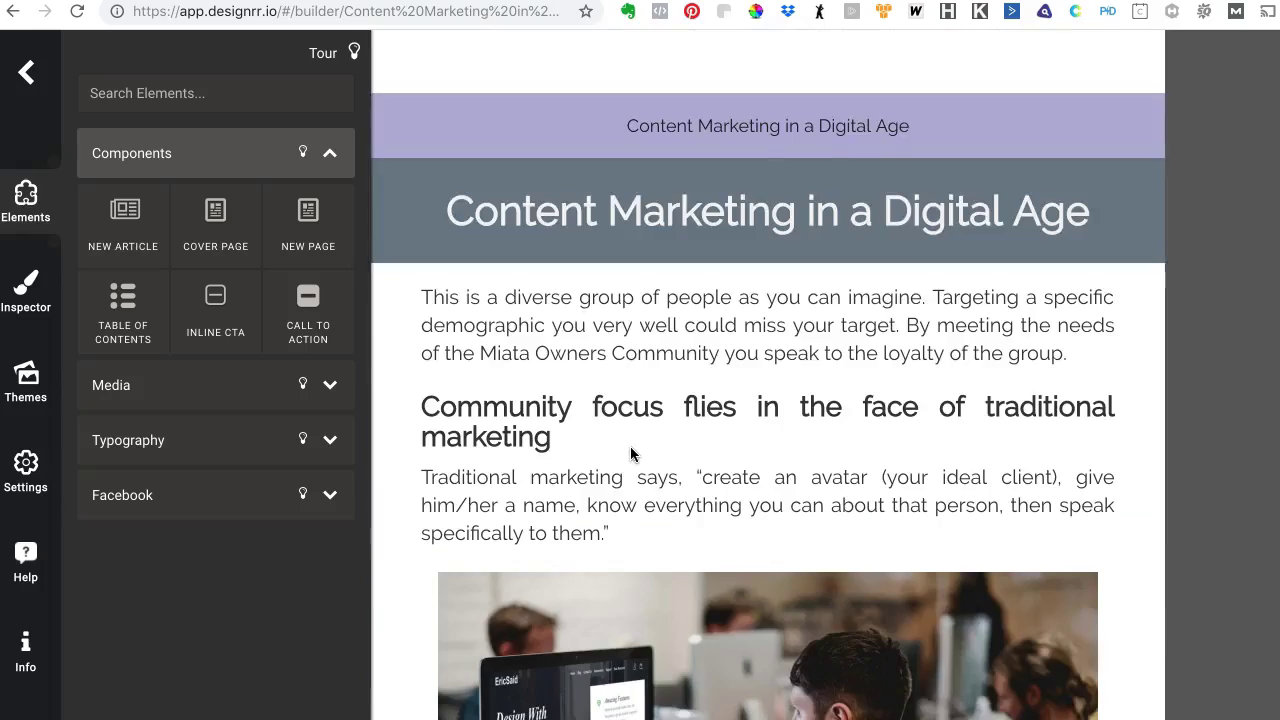
scroll(630, 446, down, 10)
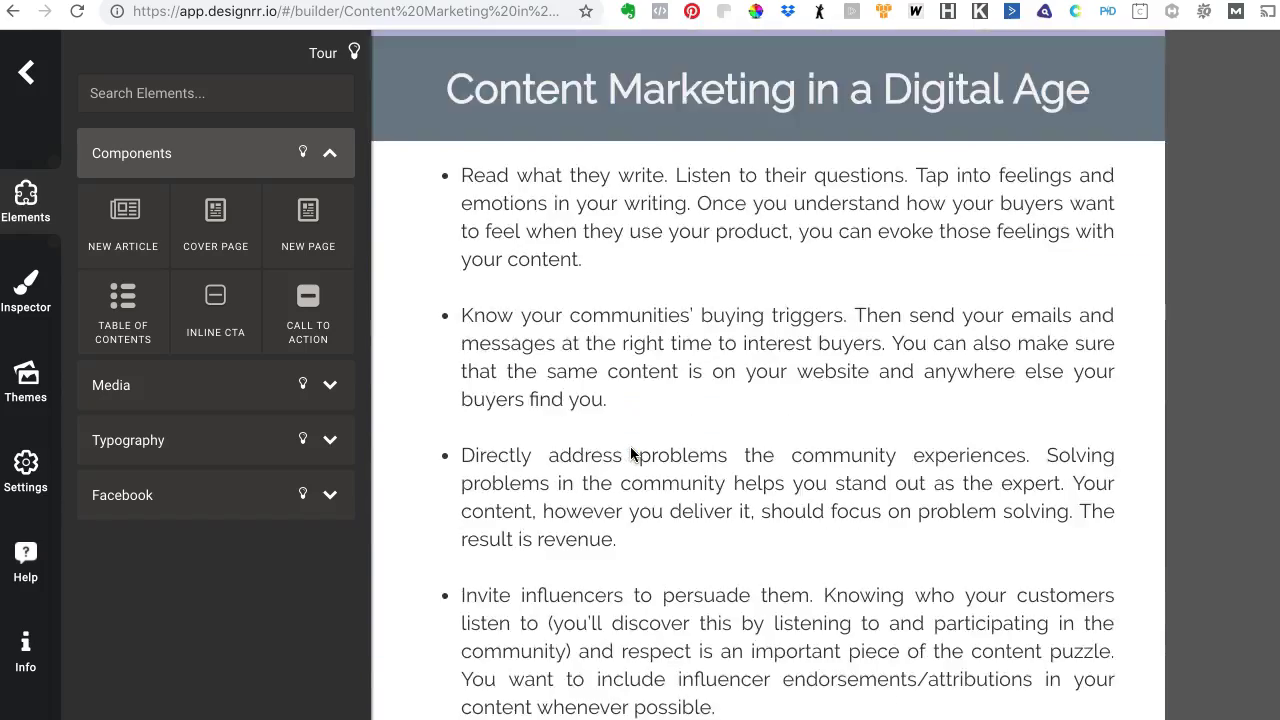
scroll(630, 446, down, 7)
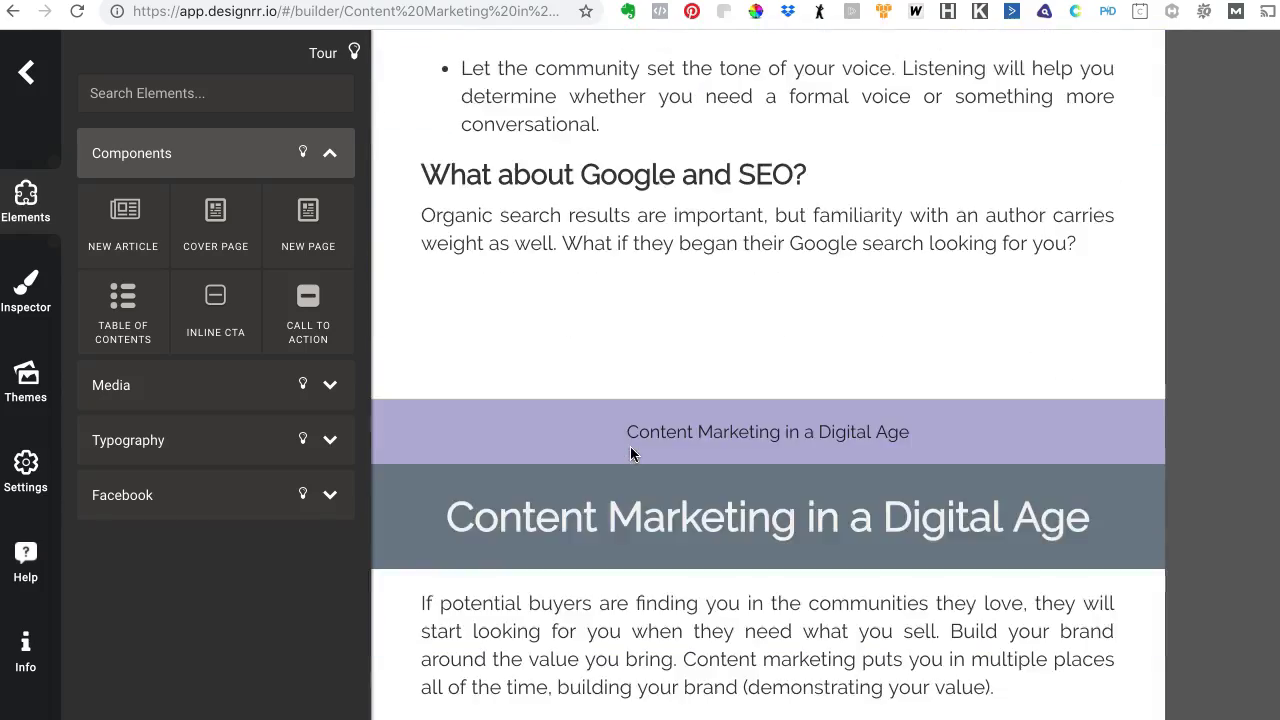
scroll(630, 446, down, 4)
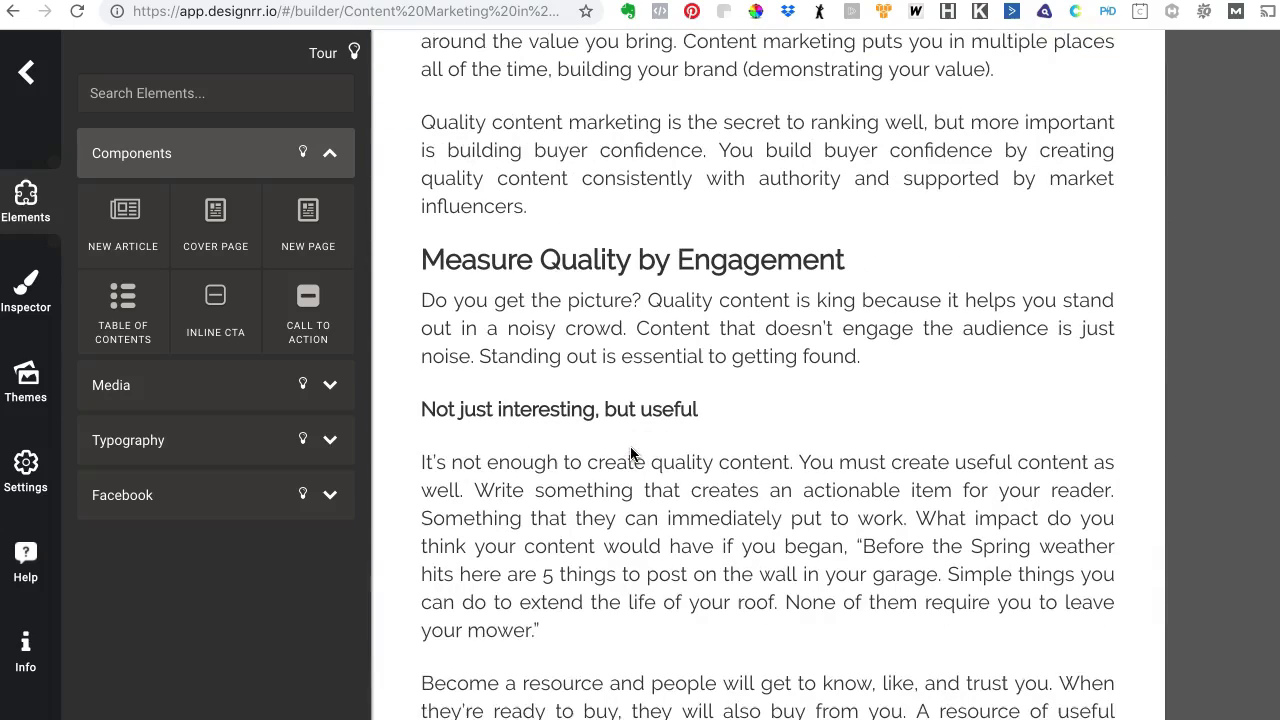
scroll(630, 448, down, 1)
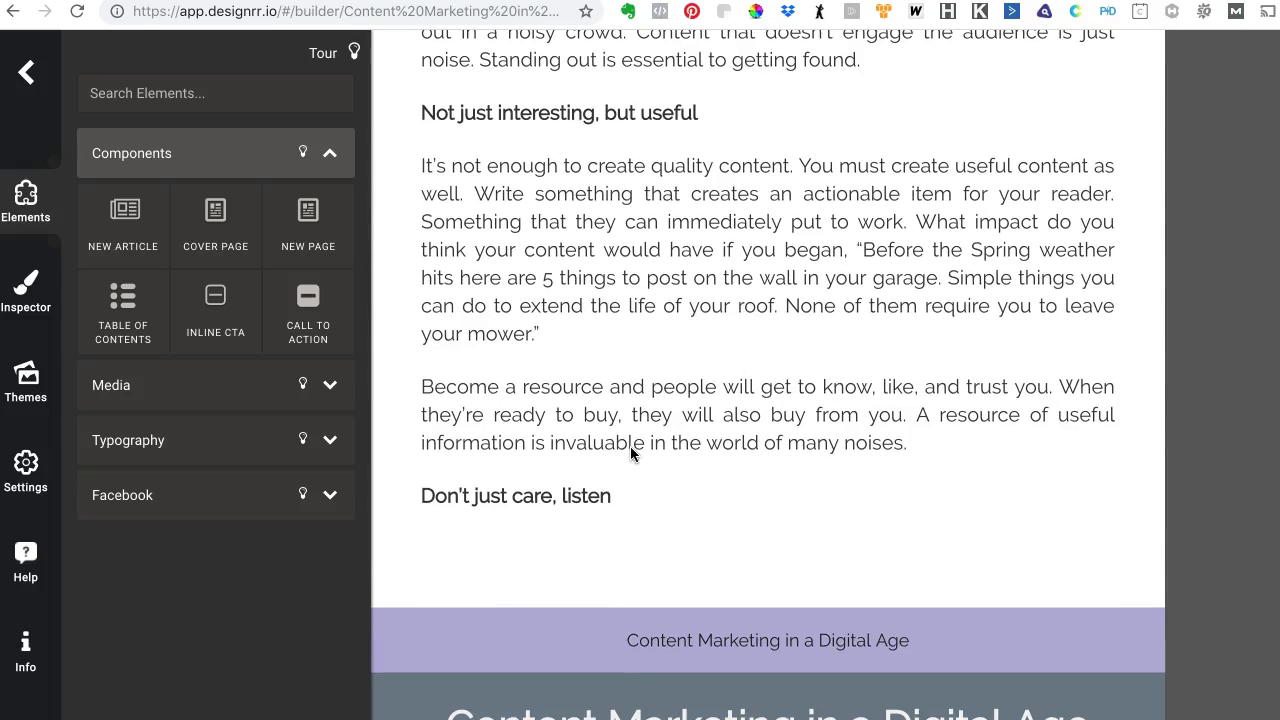
scroll(630, 446, down, 9)
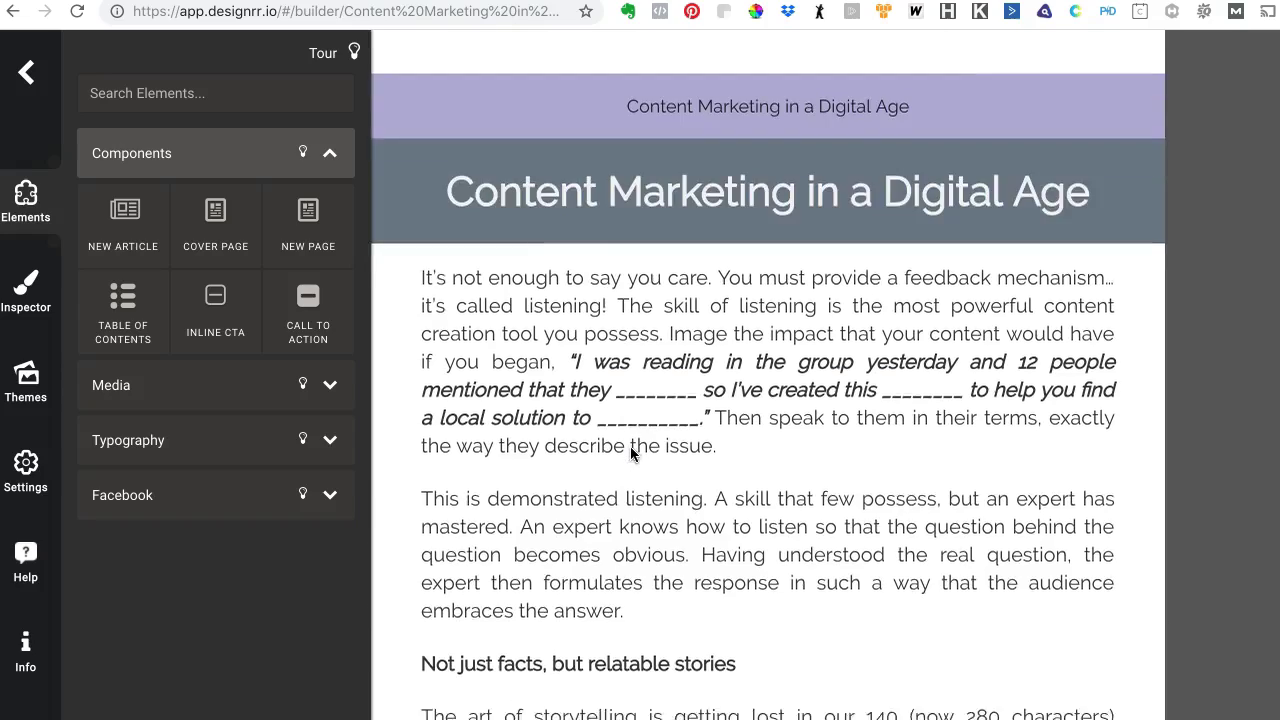
scroll(630, 446, down, 9)
scroll(630, 446, up, 7)
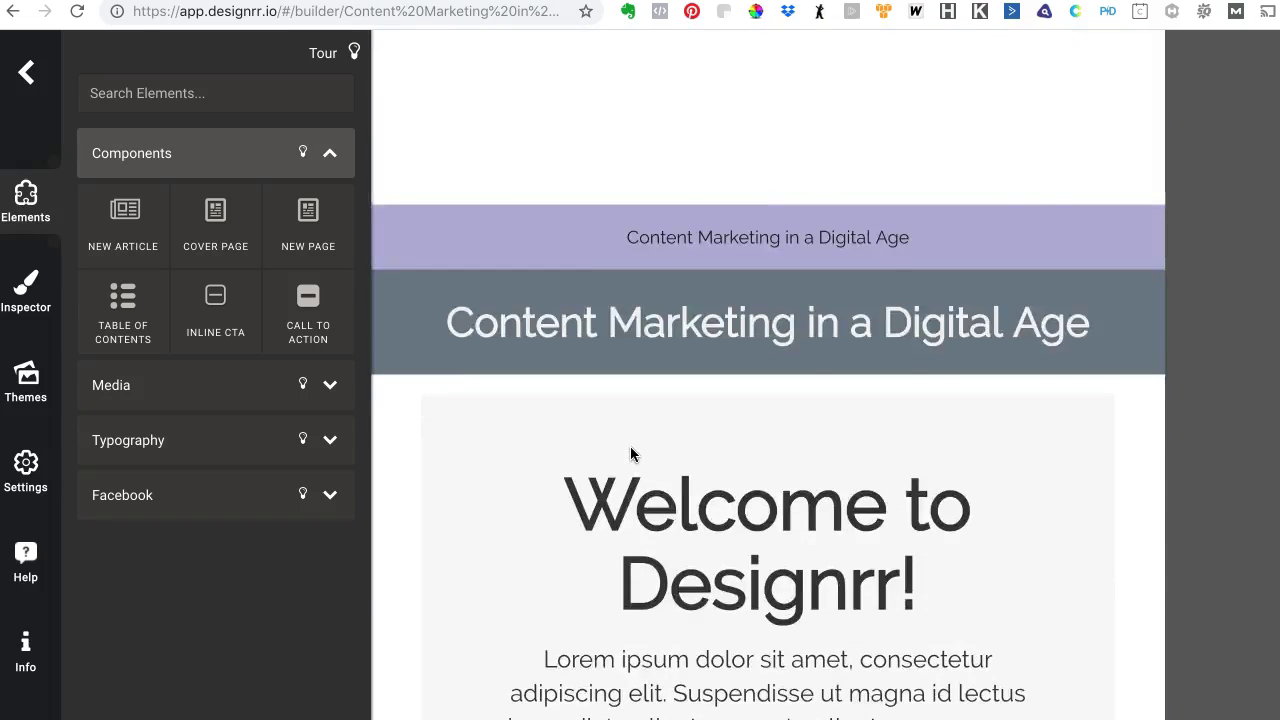
scroll(630, 447, up, 1)
click(630, 447)
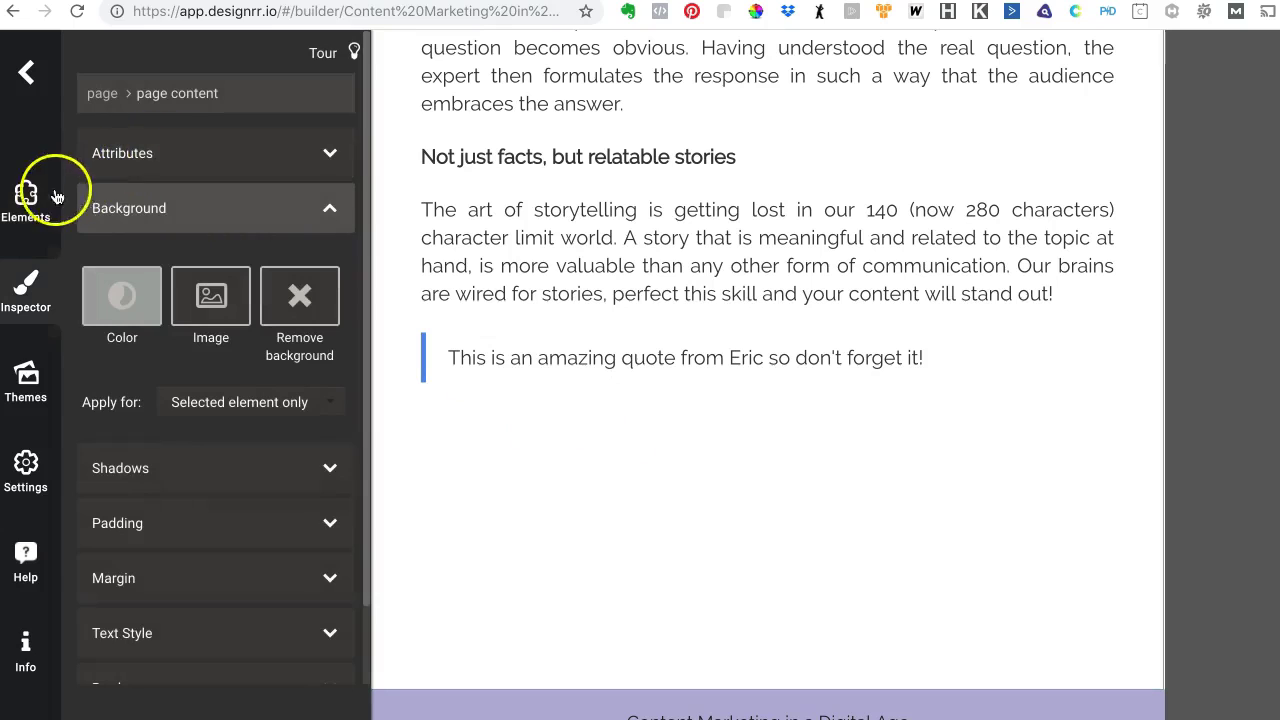
click(12, 207)
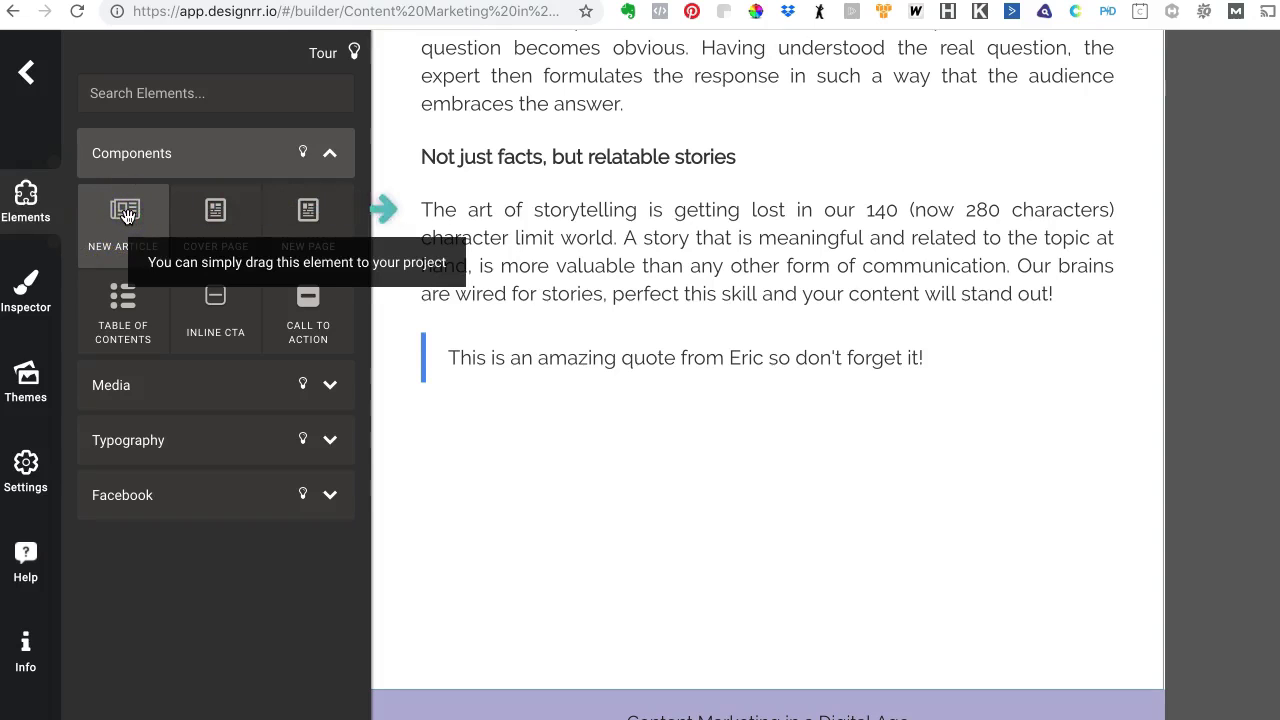
drag(127, 216, 410, 443)
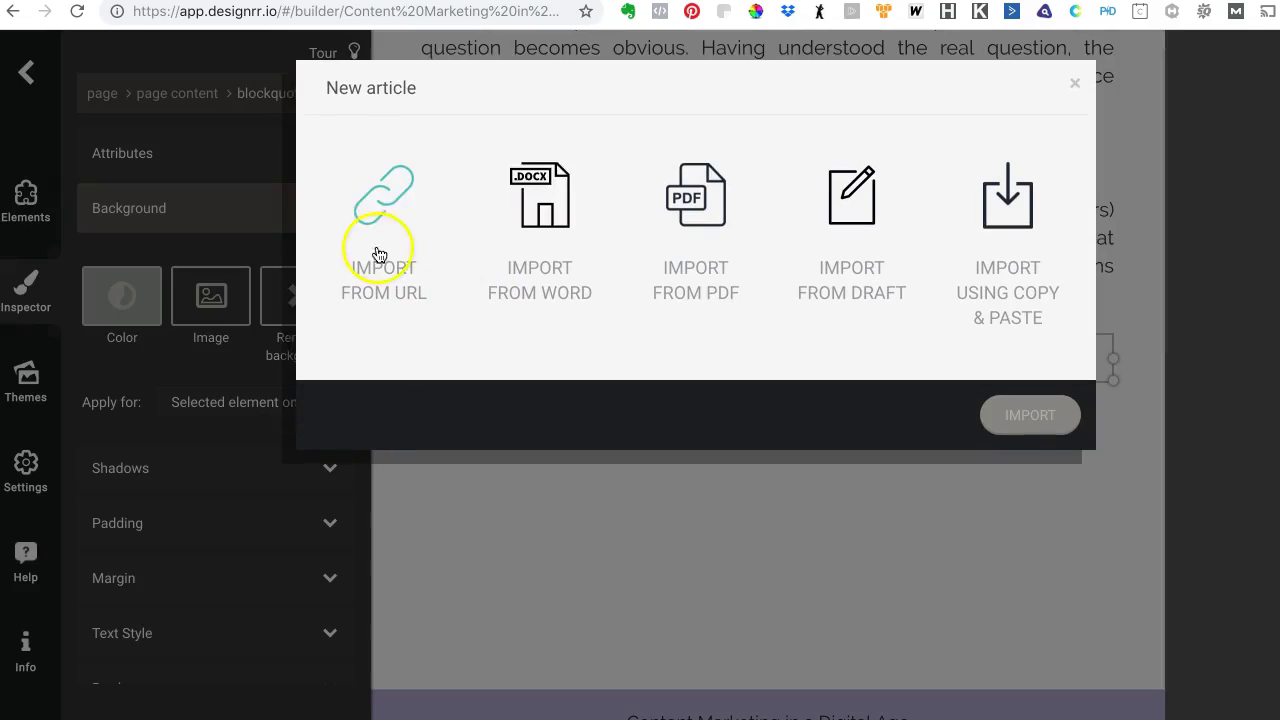
click(1010, 295)
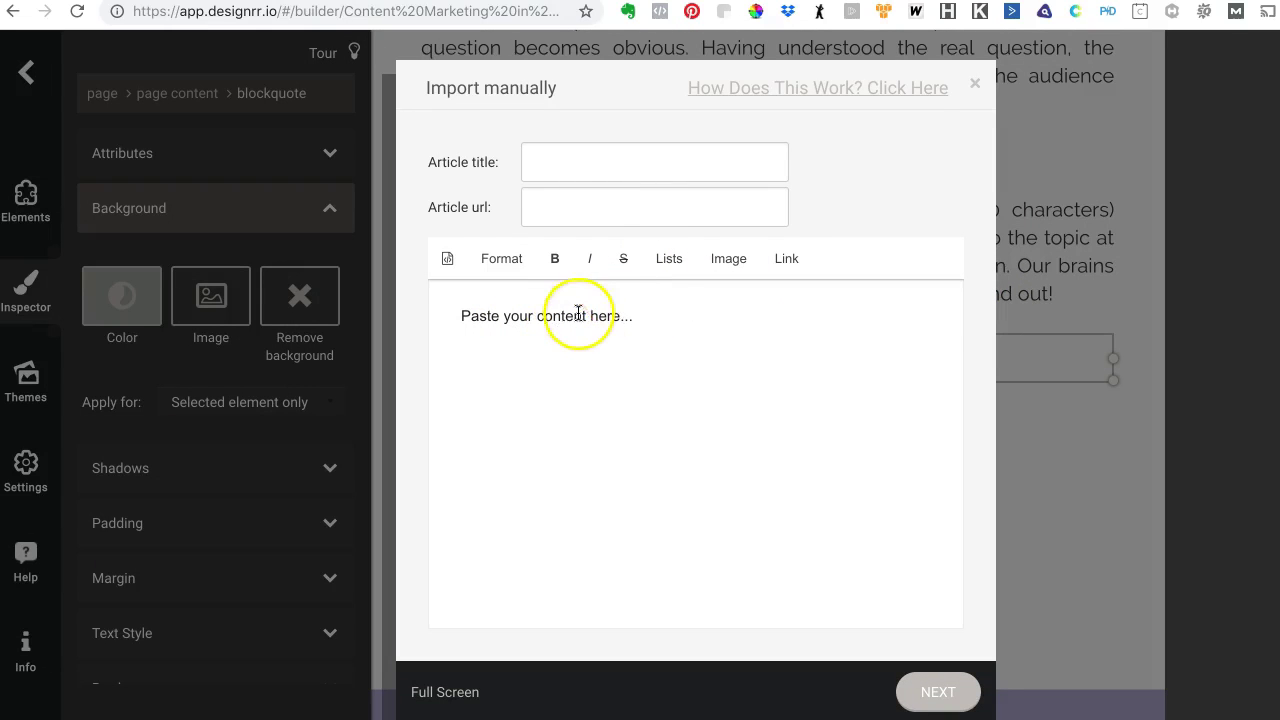
click(975, 84)
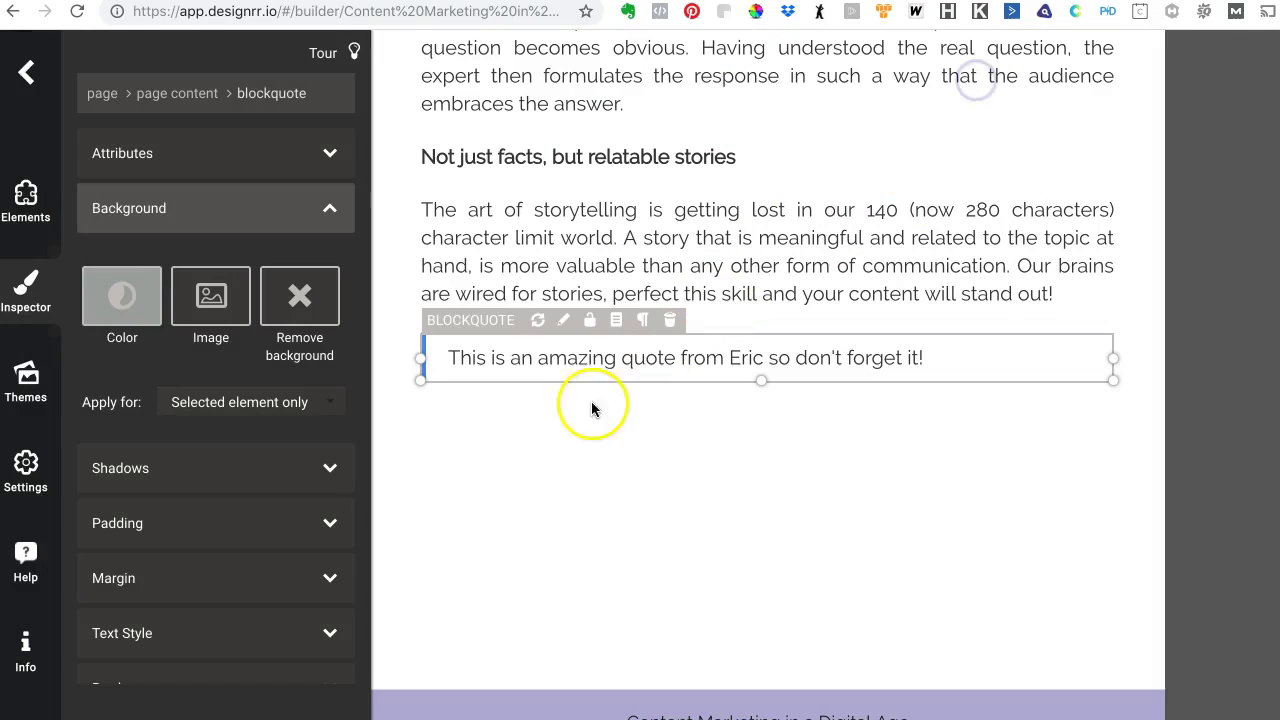
Add a new article at the blockquote on the last article page by importing a saved draft.
click(38, 196)
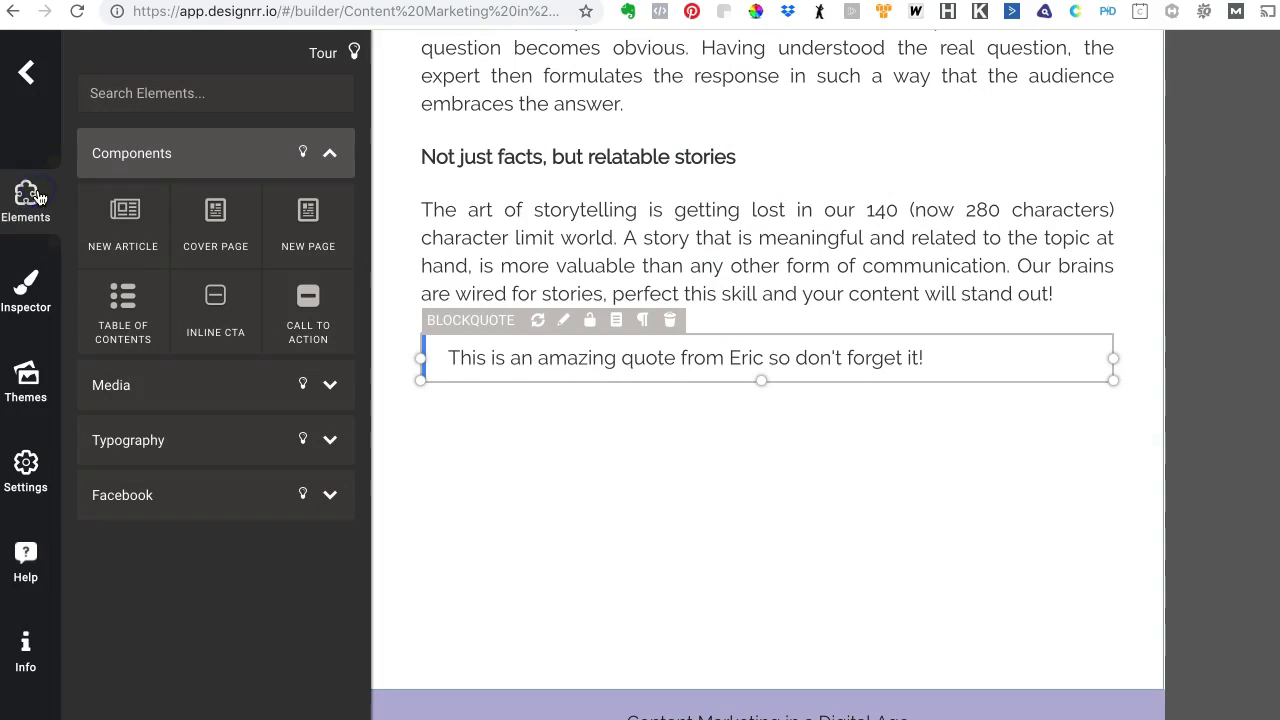
drag(123, 209, 370, 410)
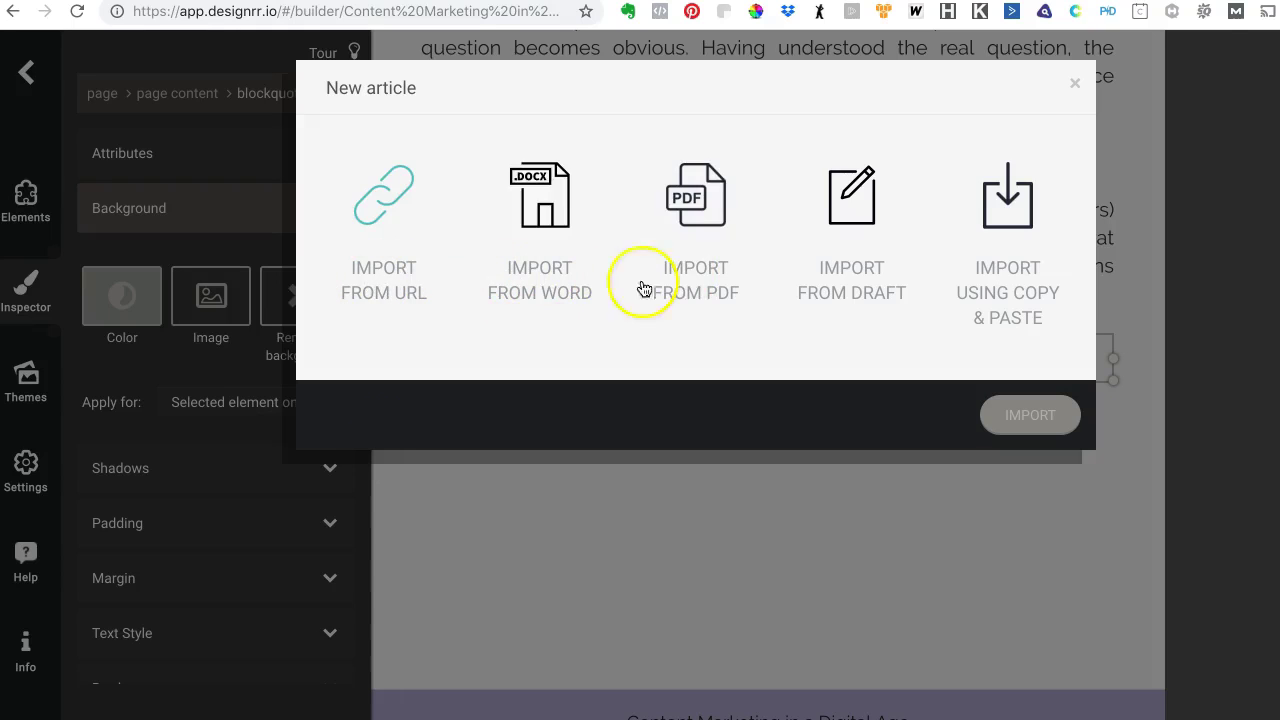
click(866, 286)
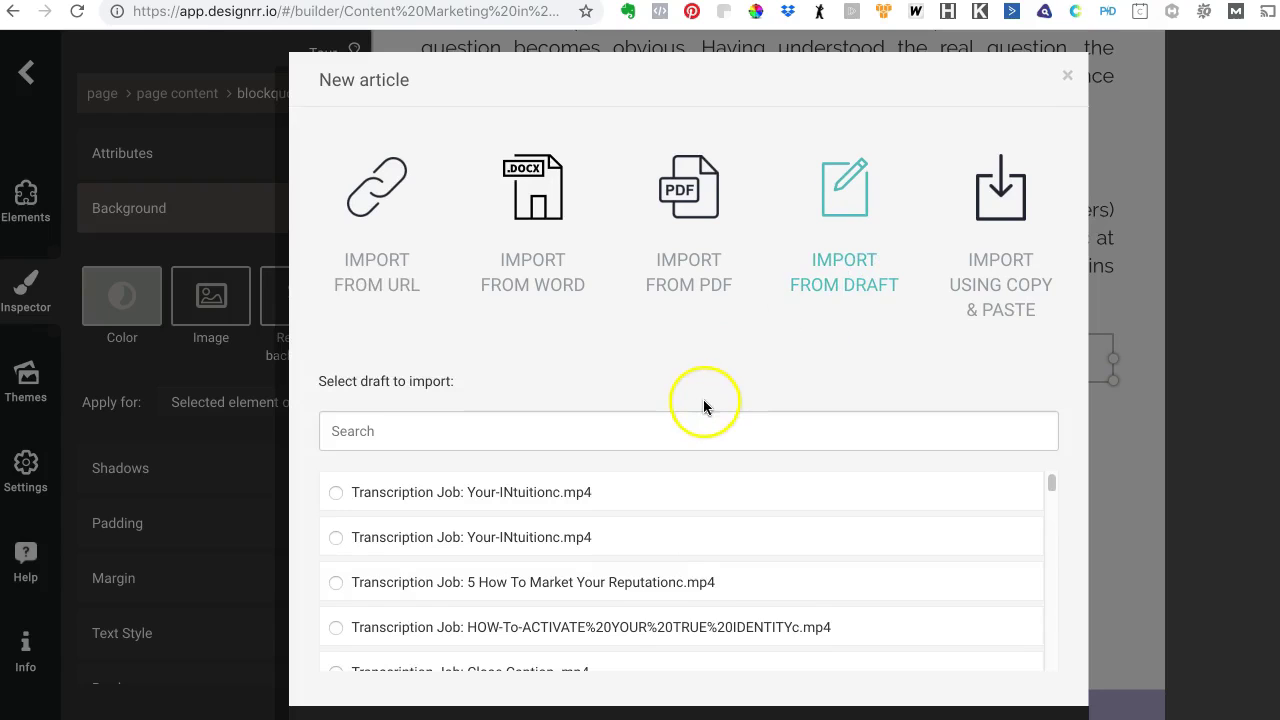
scroll(688, 577, down, 1)
scroll(688, 570, down, 5)
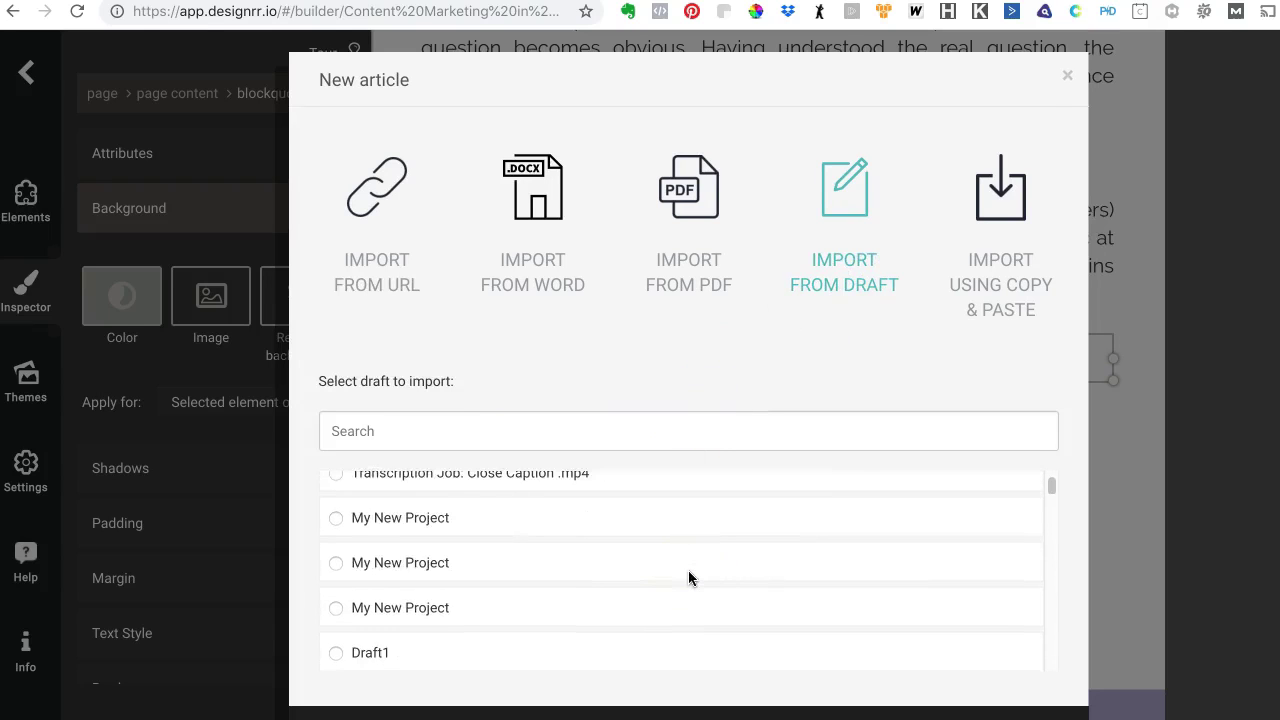
scroll(688, 572, down, 4)
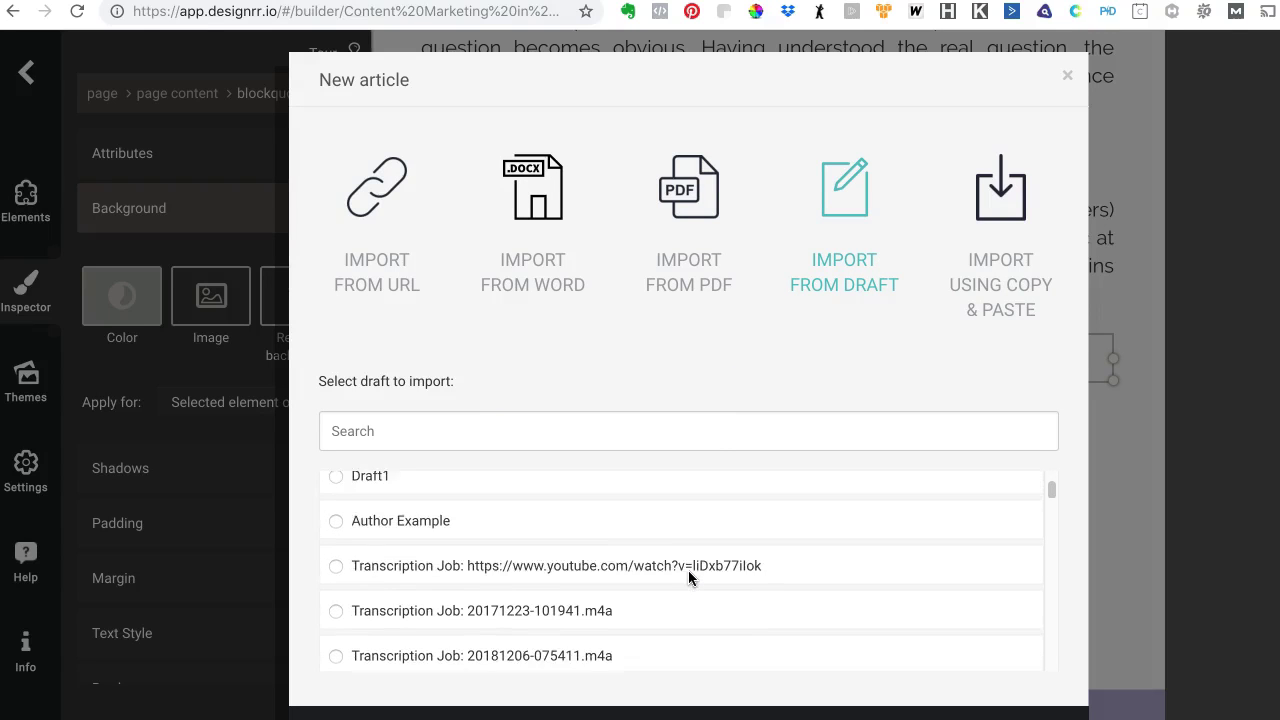
scroll(688, 577, down, 4)
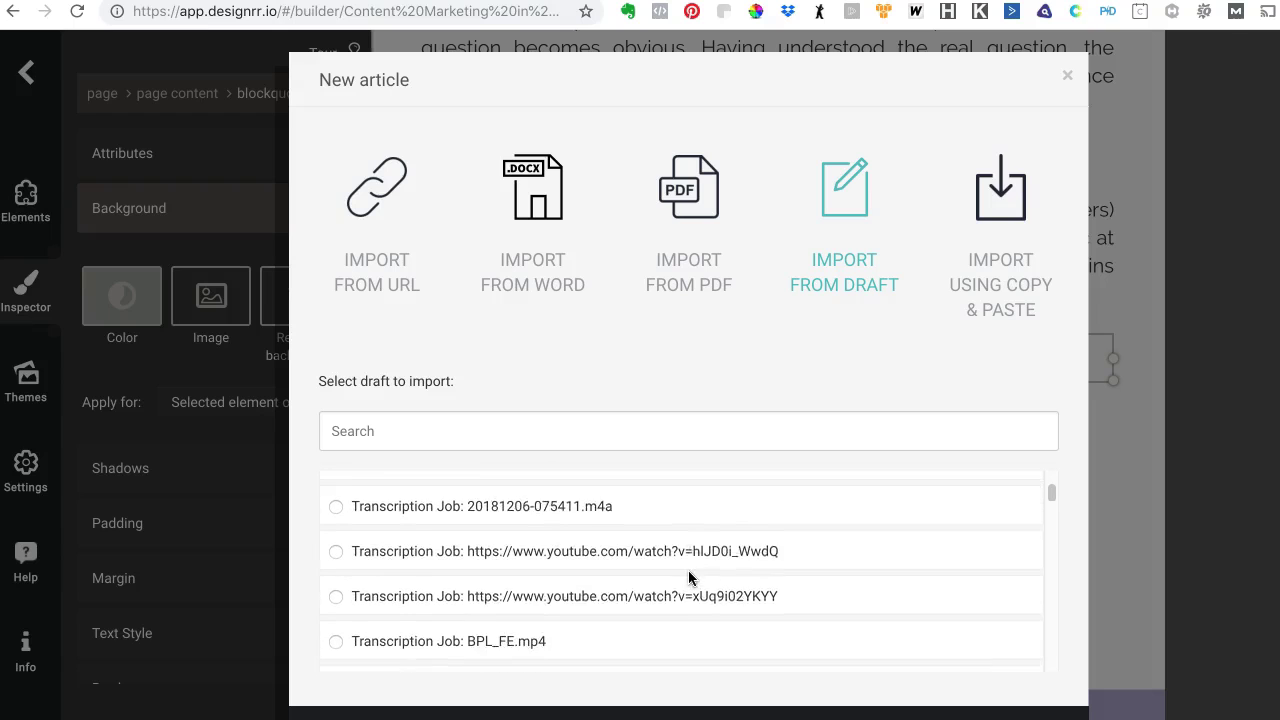
scroll(688, 577, down, 10)
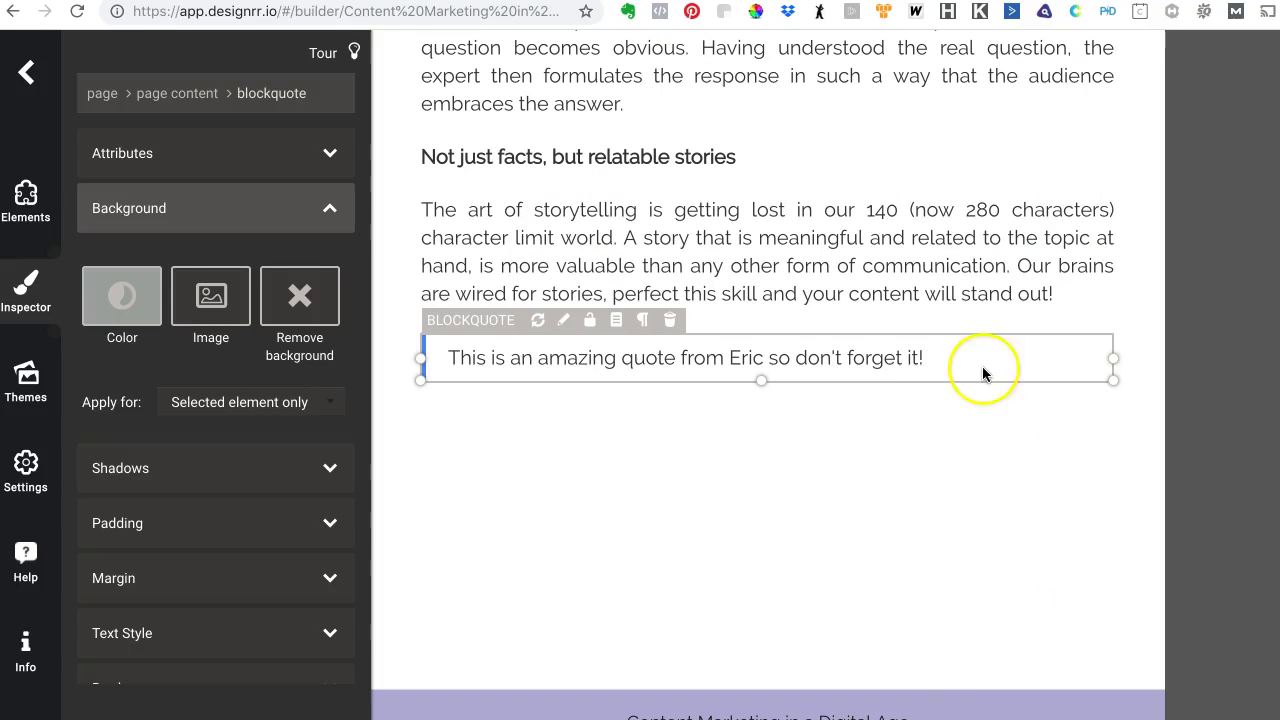
Review the imported draft's pages between the blockquote and the "Welcome to Designrr!" section.
scroll(903, 441, down, 4)
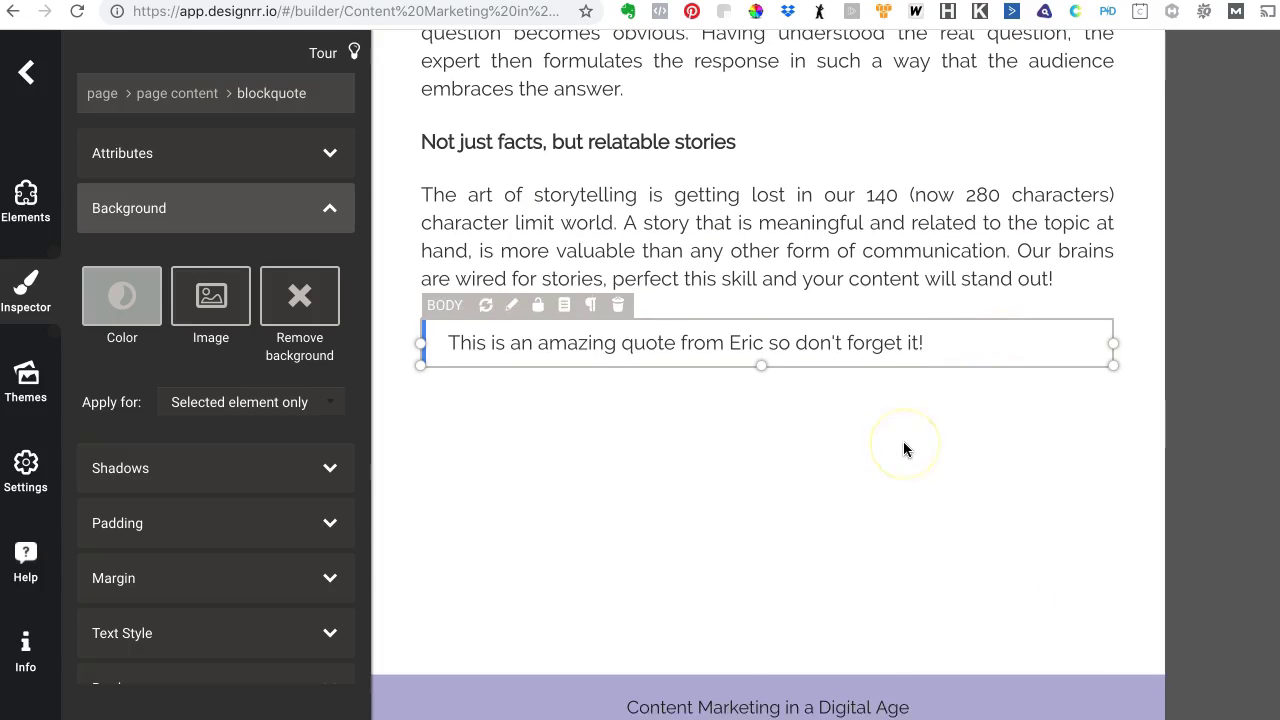
scroll(904, 448, down, 3)
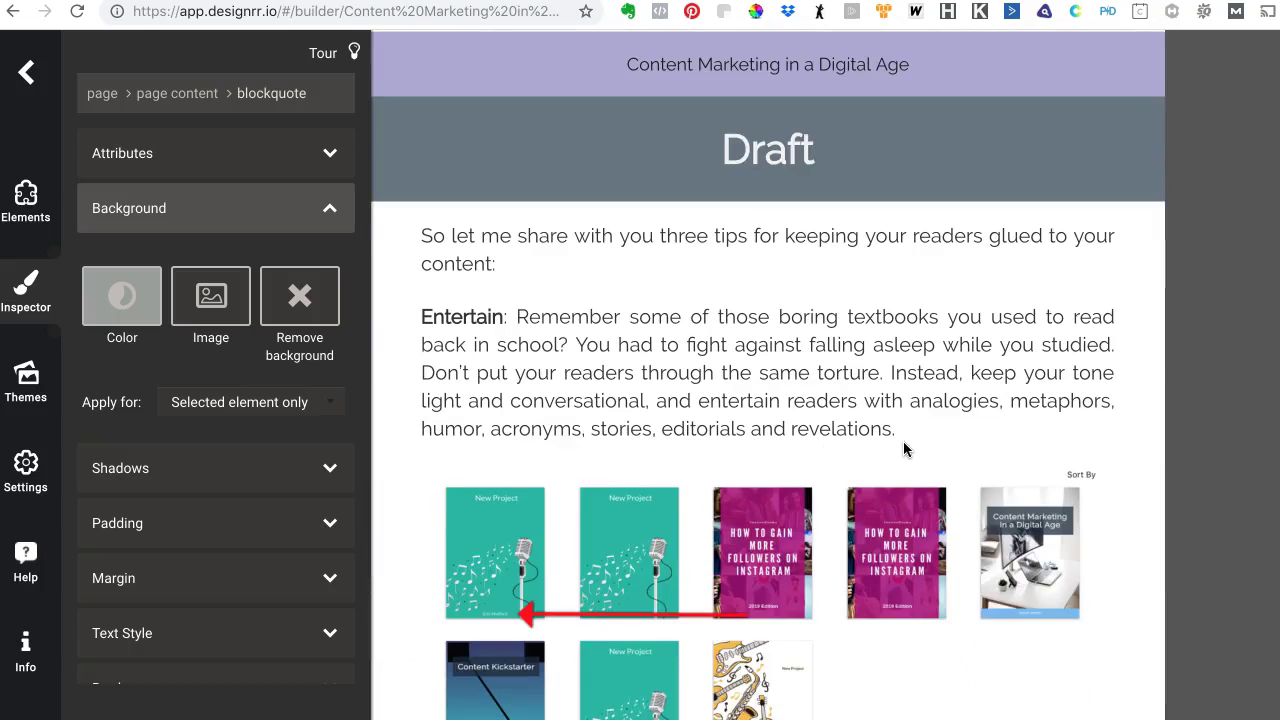
scroll(904, 448, down, 5)
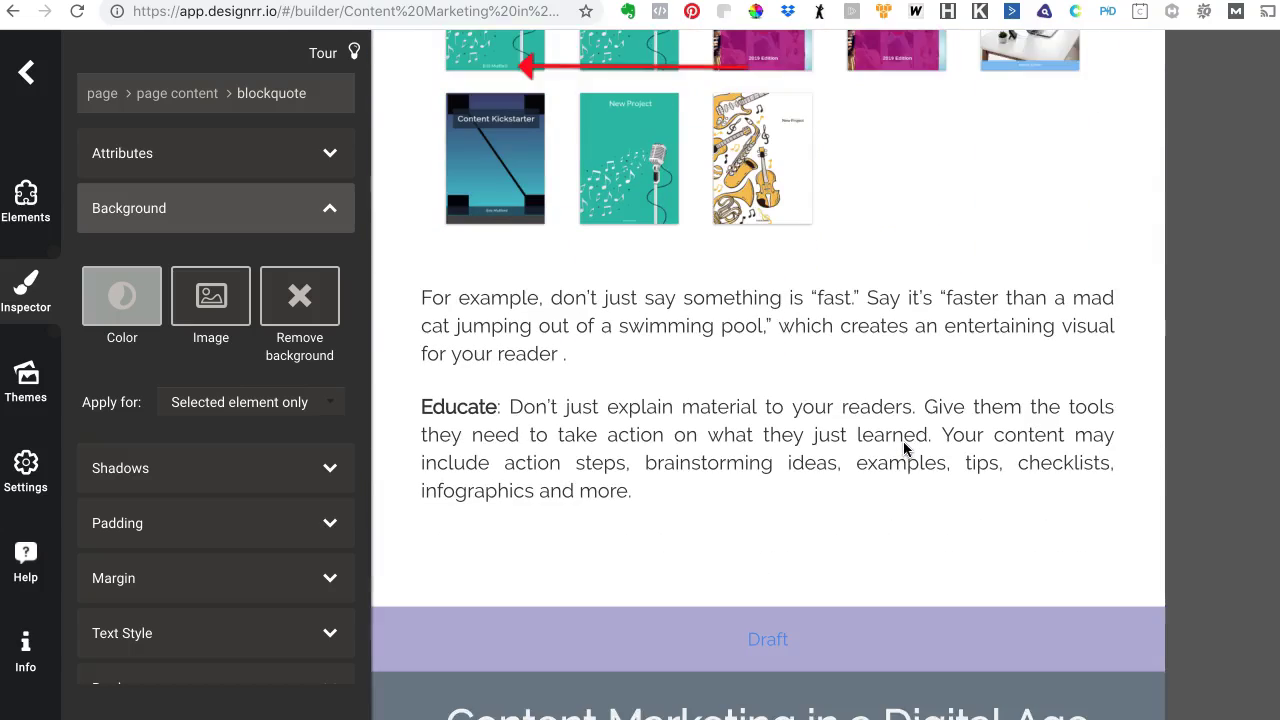
scroll(904, 443, down, 3)
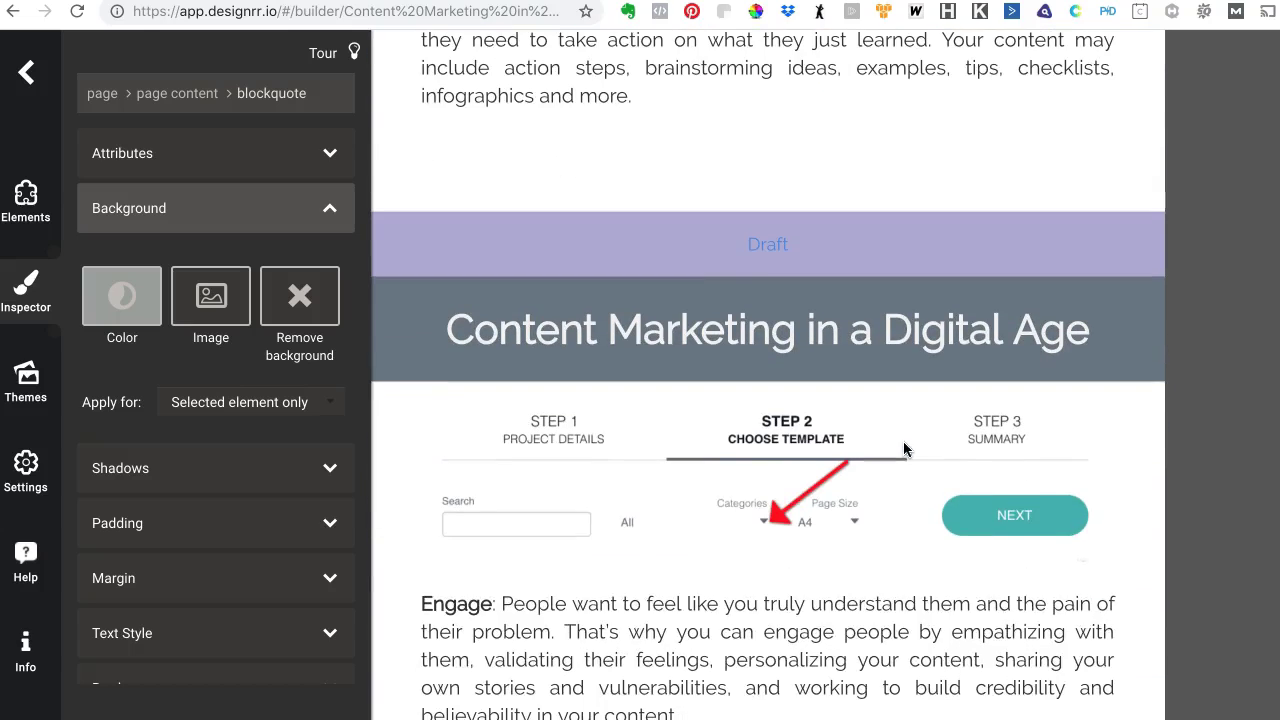
scroll(904, 448, down, 3)
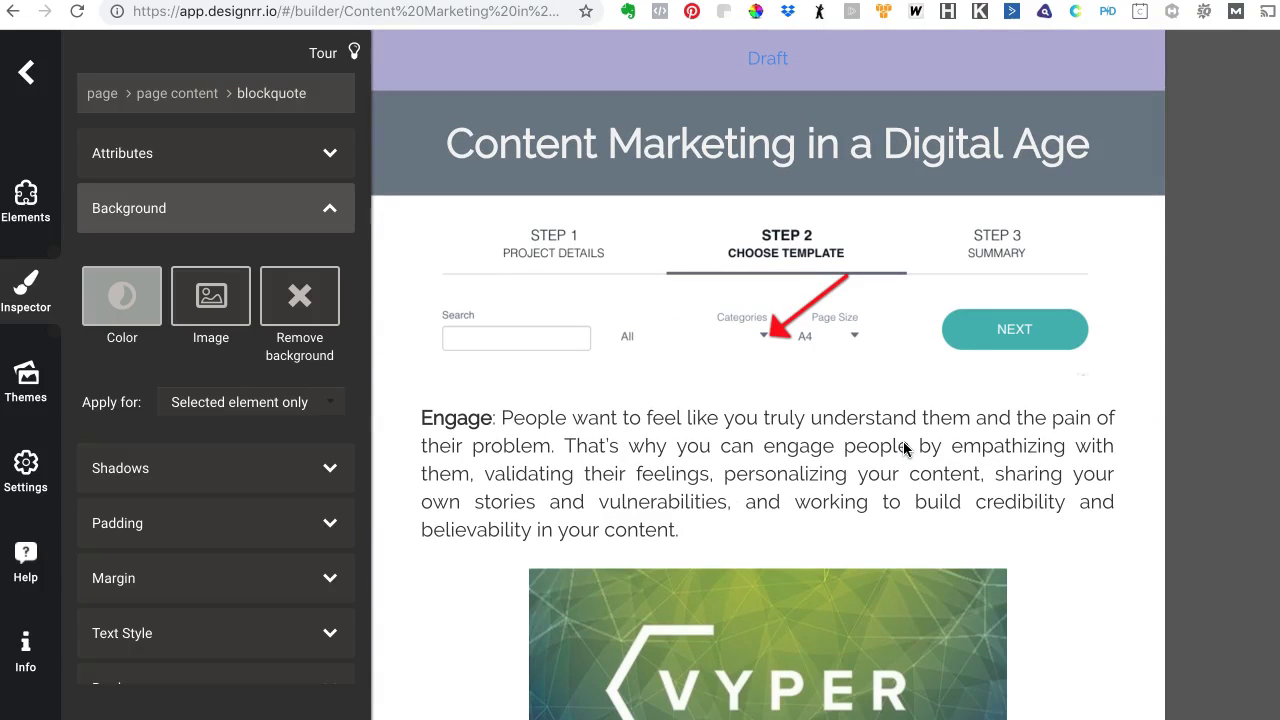
scroll(904, 449, down, 10)
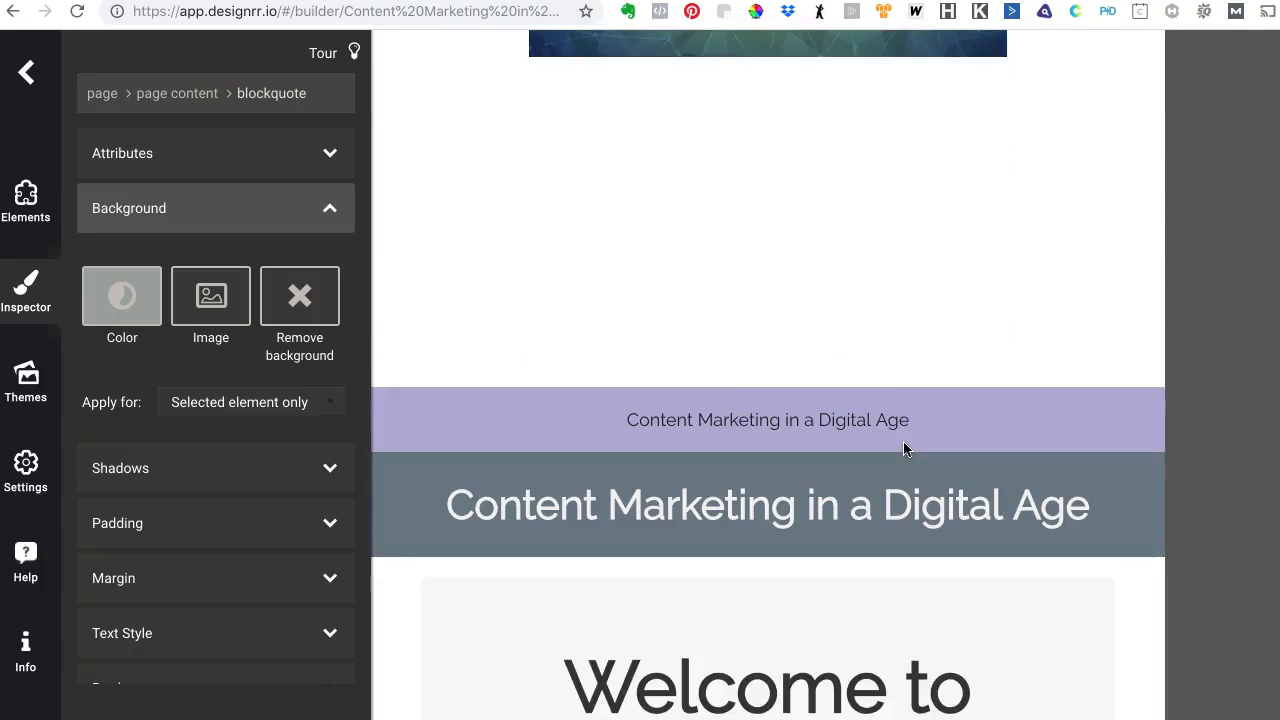
scroll(905, 449, up, 15)
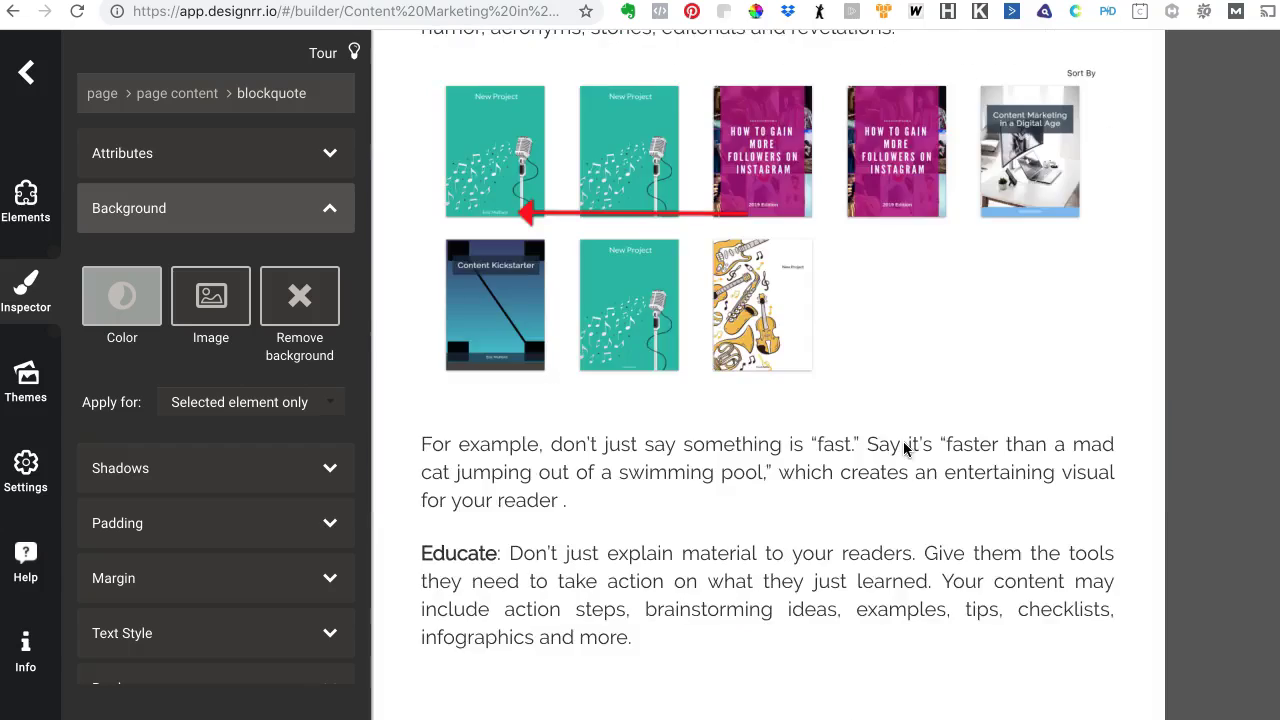
scroll(903, 448, up, 6)
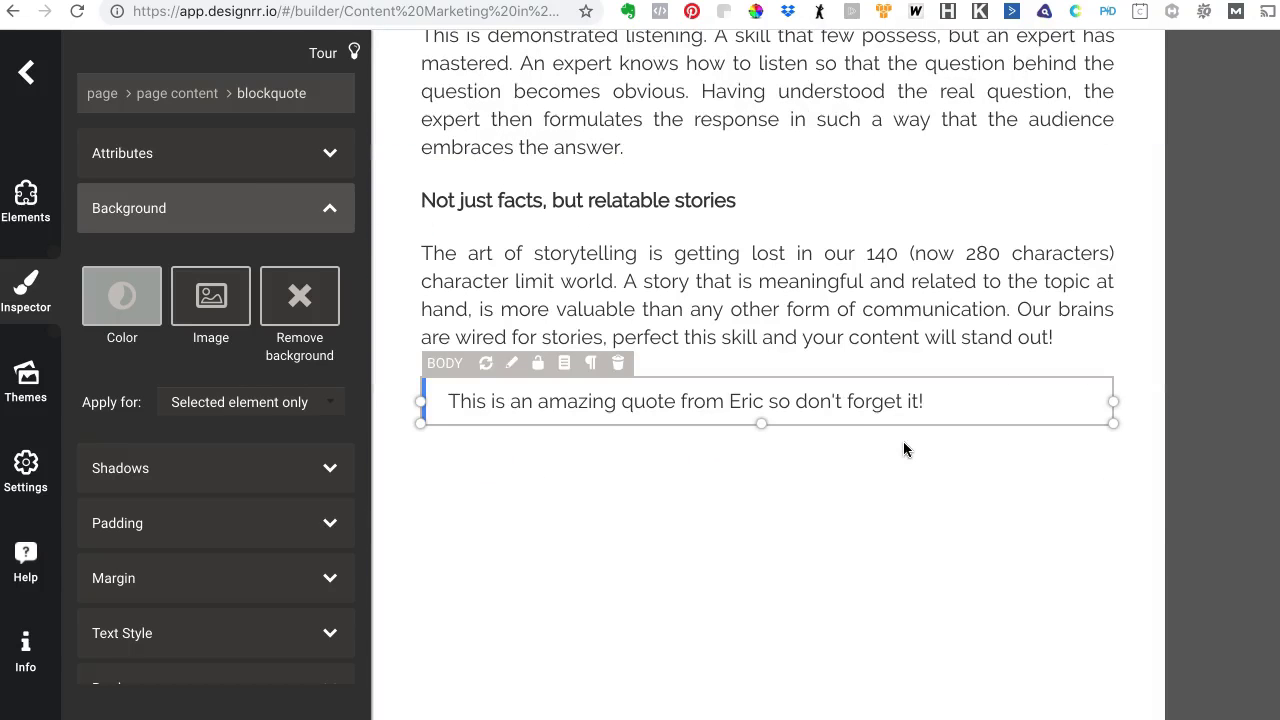
Select the storytelling paragraph under "Not just facts, but relatable stories" and open its text for editing.
click(449, 300)
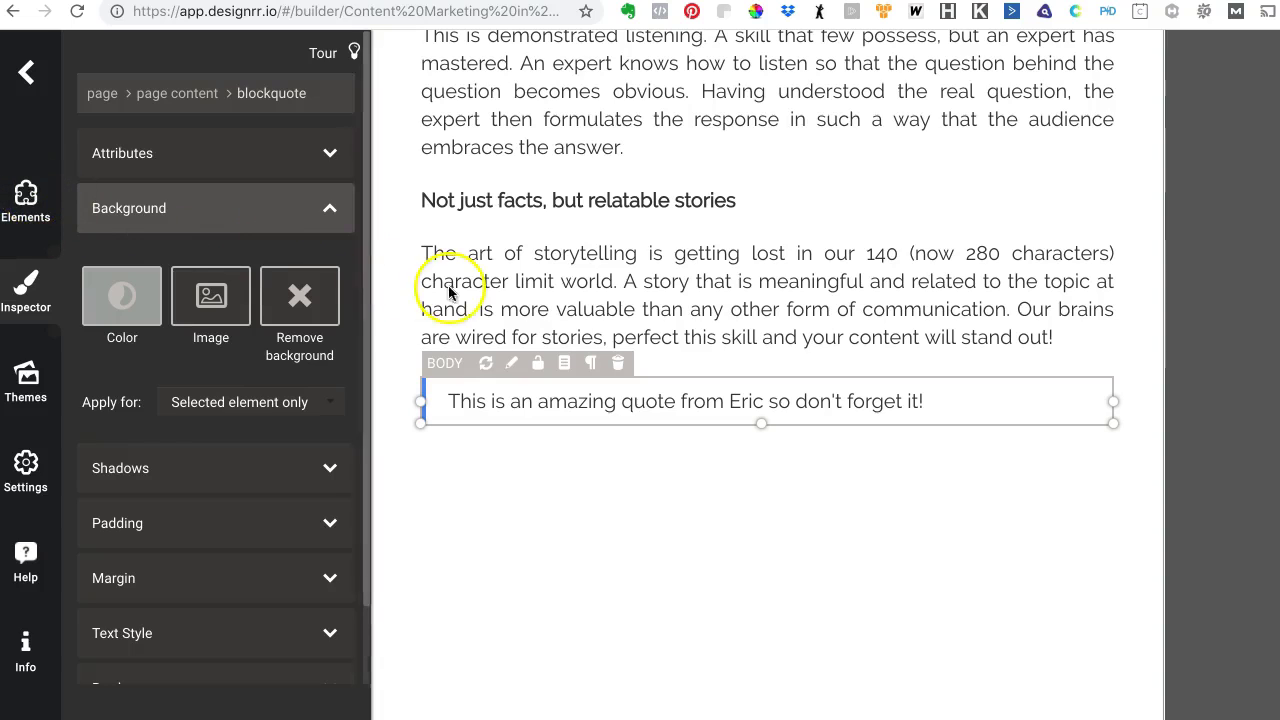
click(607, 273)
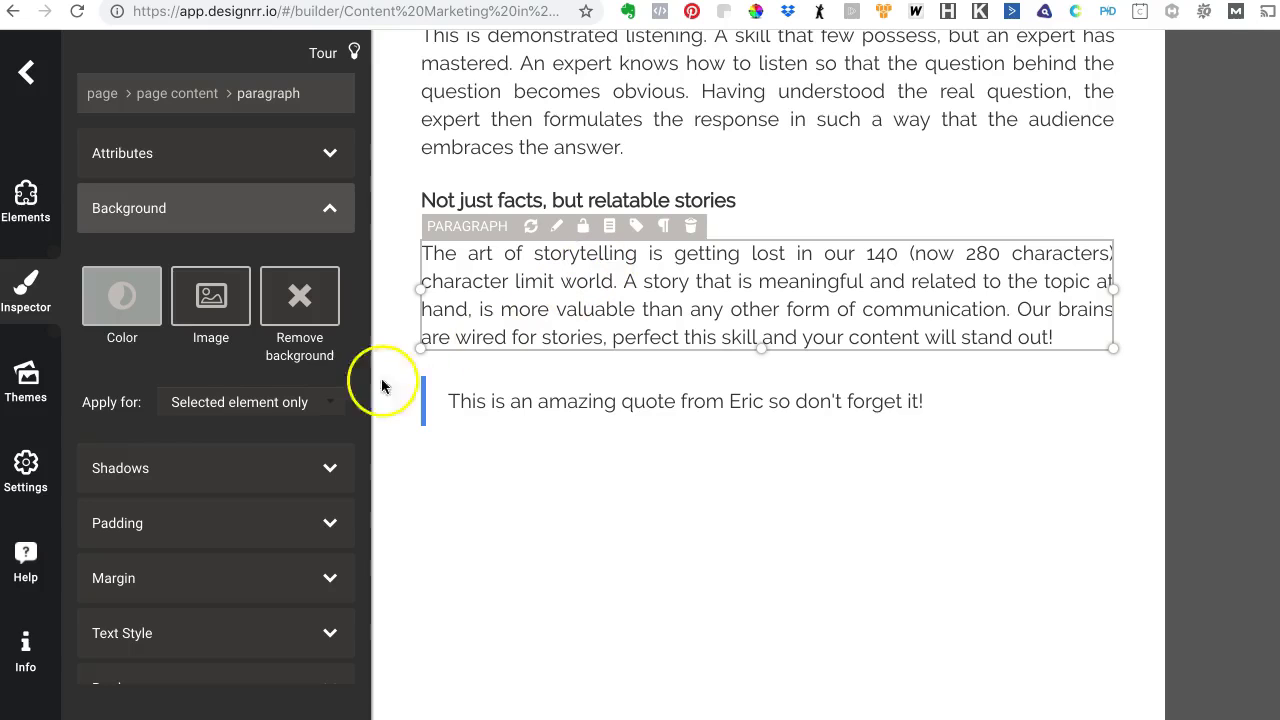
click(558, 225)
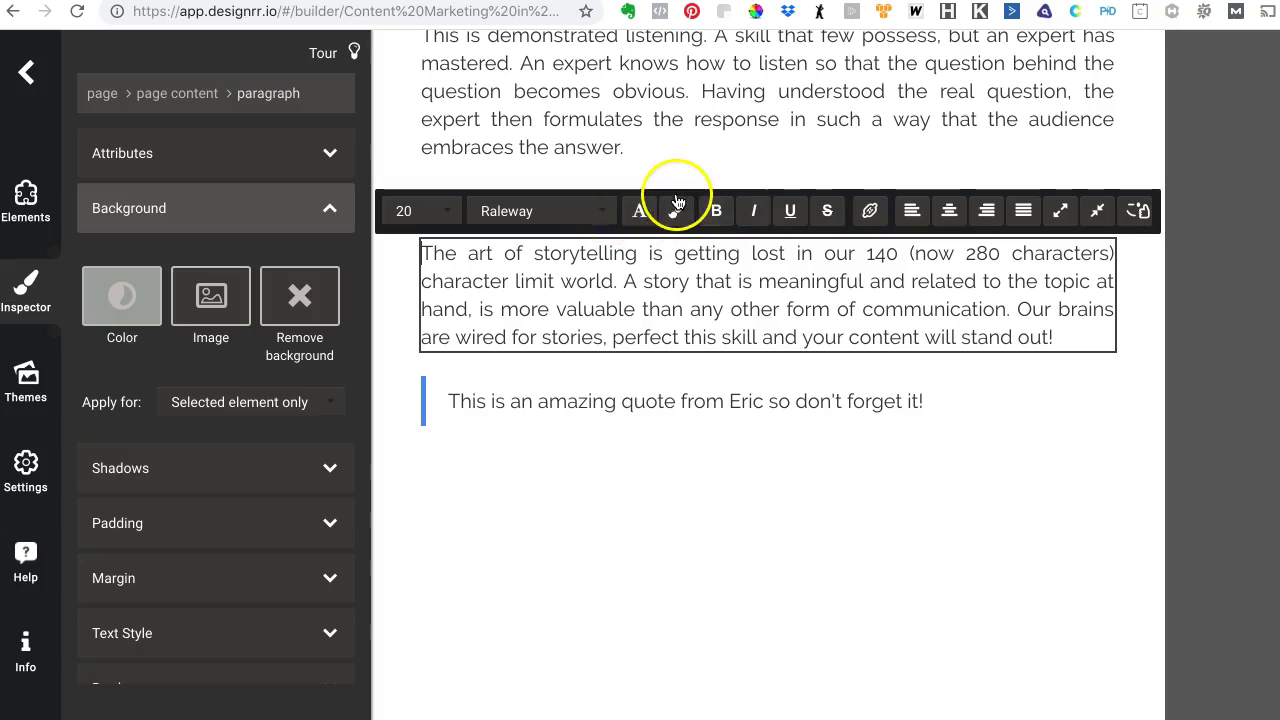
click(690, 258)
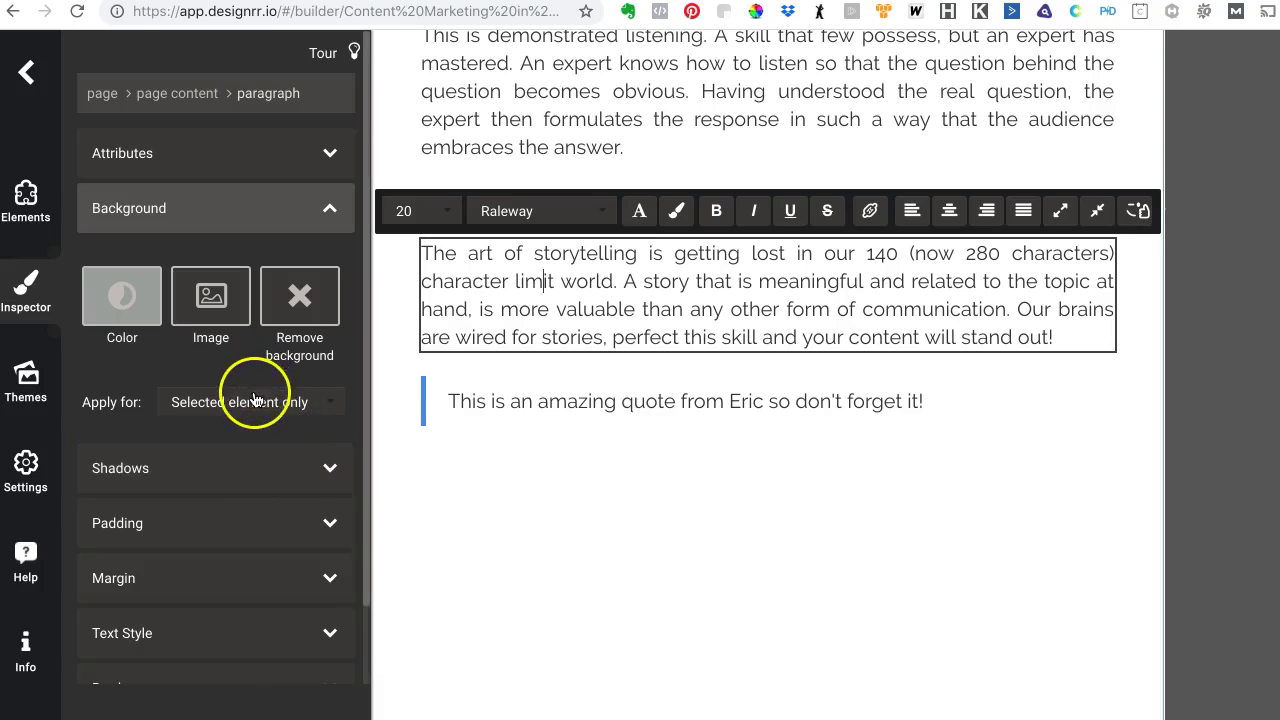
Give the storytelling paragraph a light grey background, rgb(236, 240, 241), applied to the selected element only.
scroll(253, 400, down, 2)
click(131, 209)
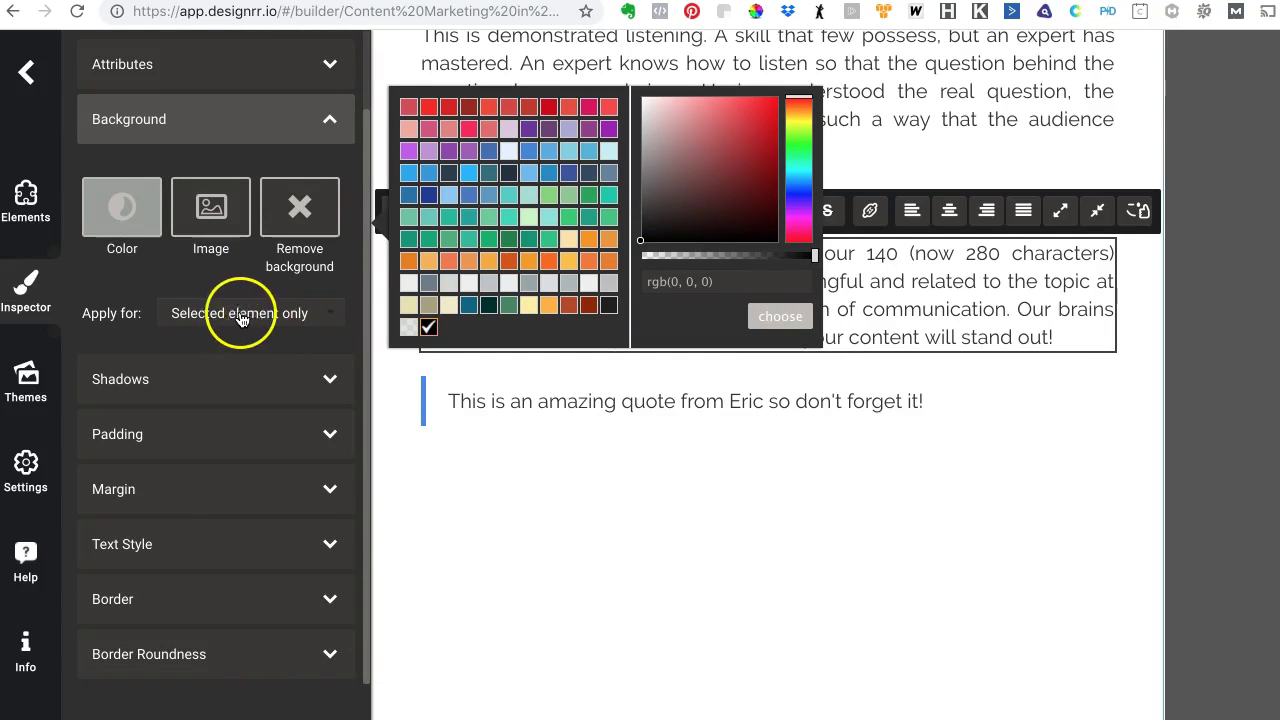
click(298, 318)
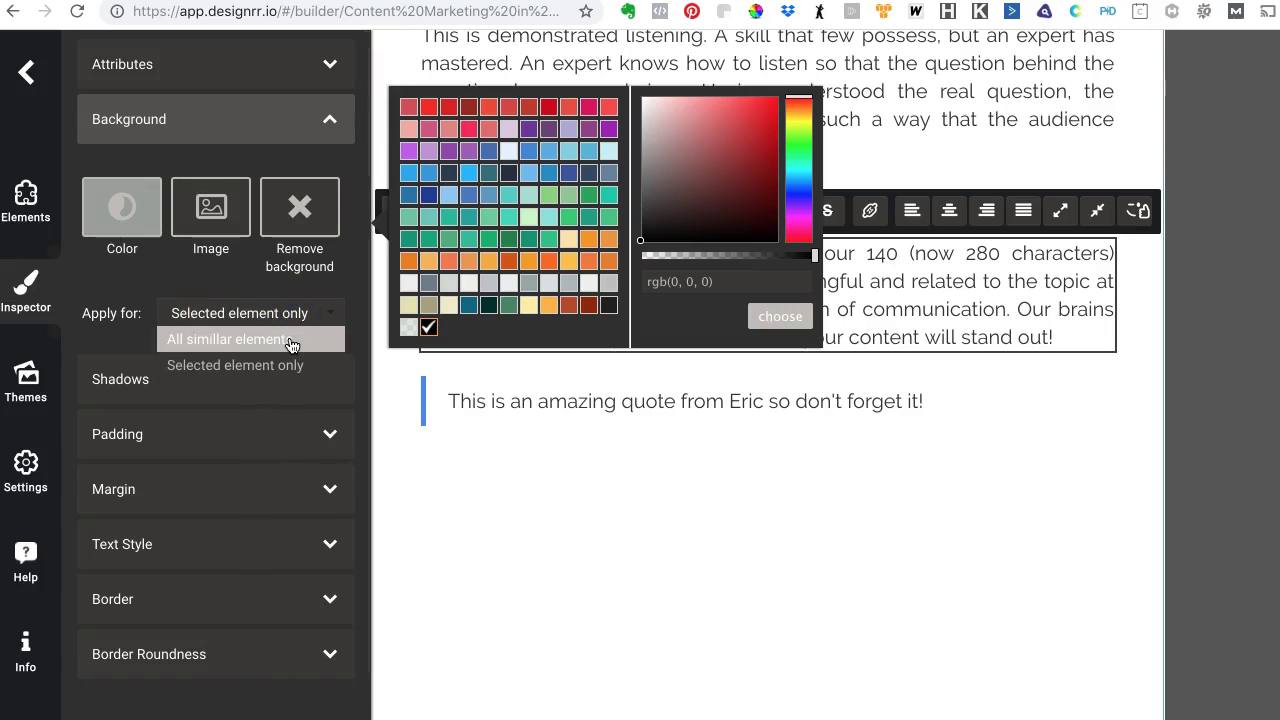
click(286, 340)
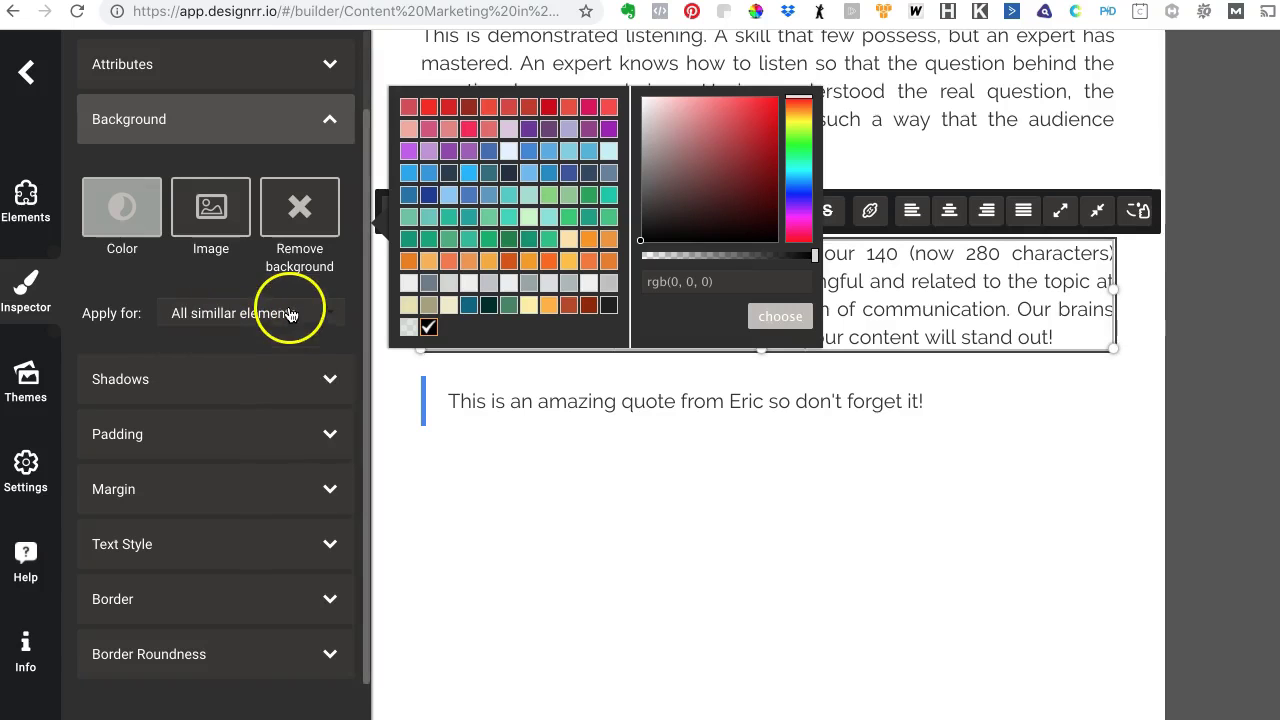
click(289, 315)
click(282, 365)
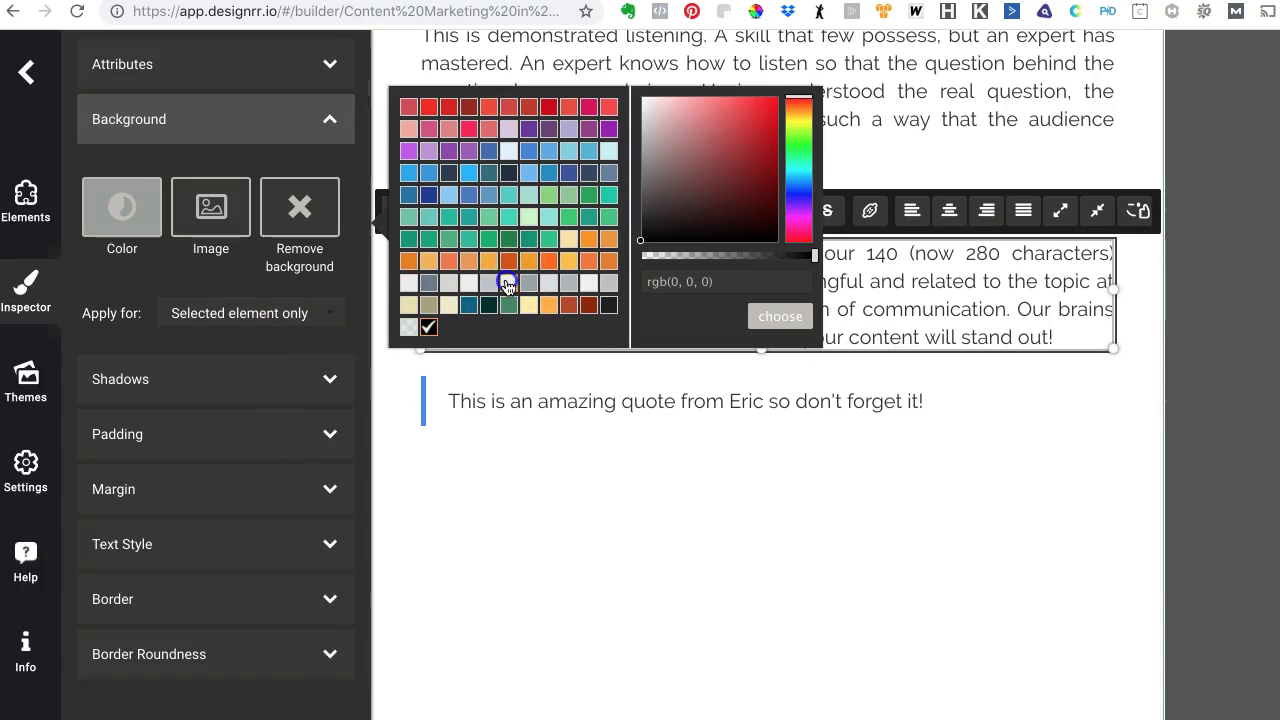
click(507, 284)
click(937, 281)
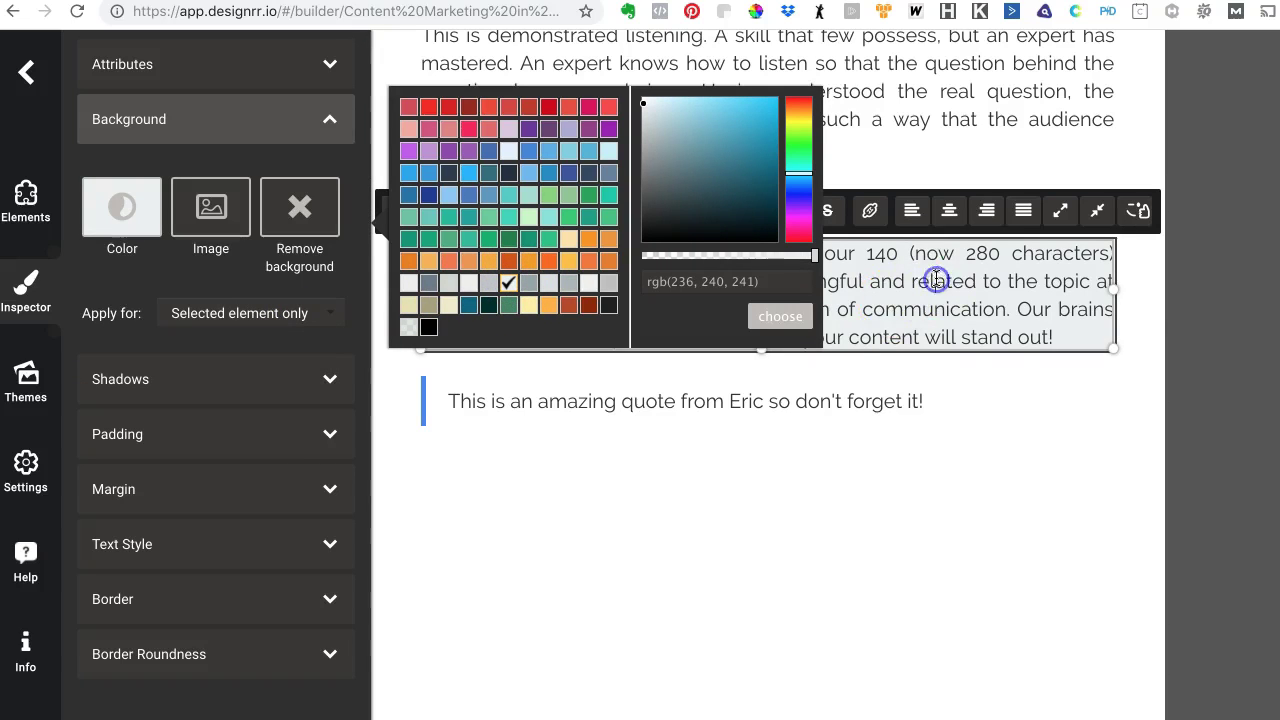
click(776, 318)
Select the "This is demonstrated listening" paragraph and check its background scope options, keeping Selected element only.
scroll(780, 300, up, 2)
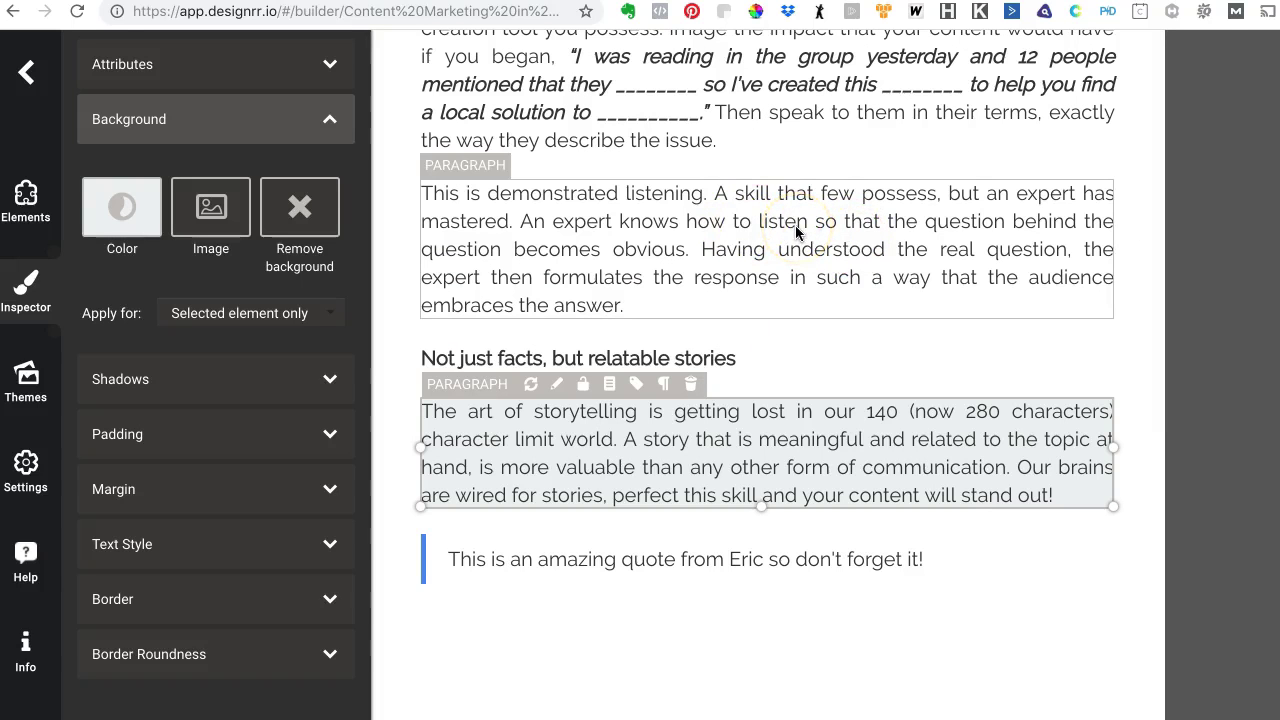
scroll(795, 227, up, 1)
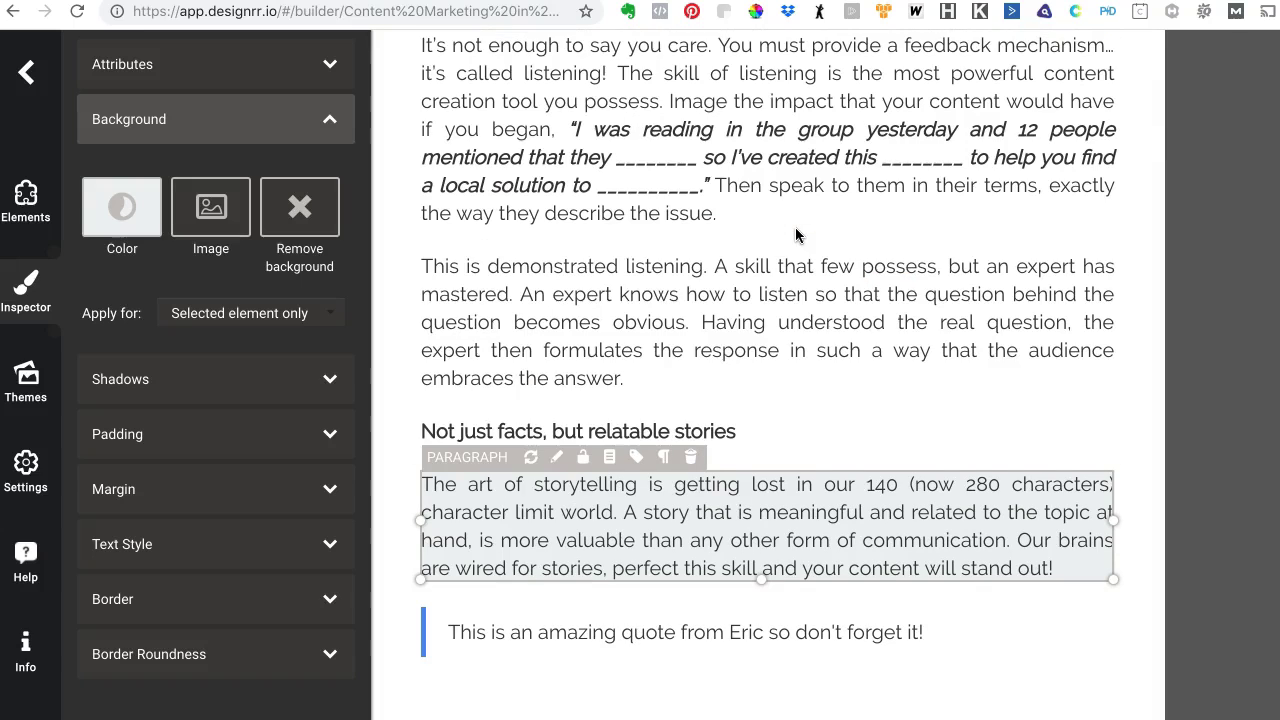
scroll(796, 235, down, 1)
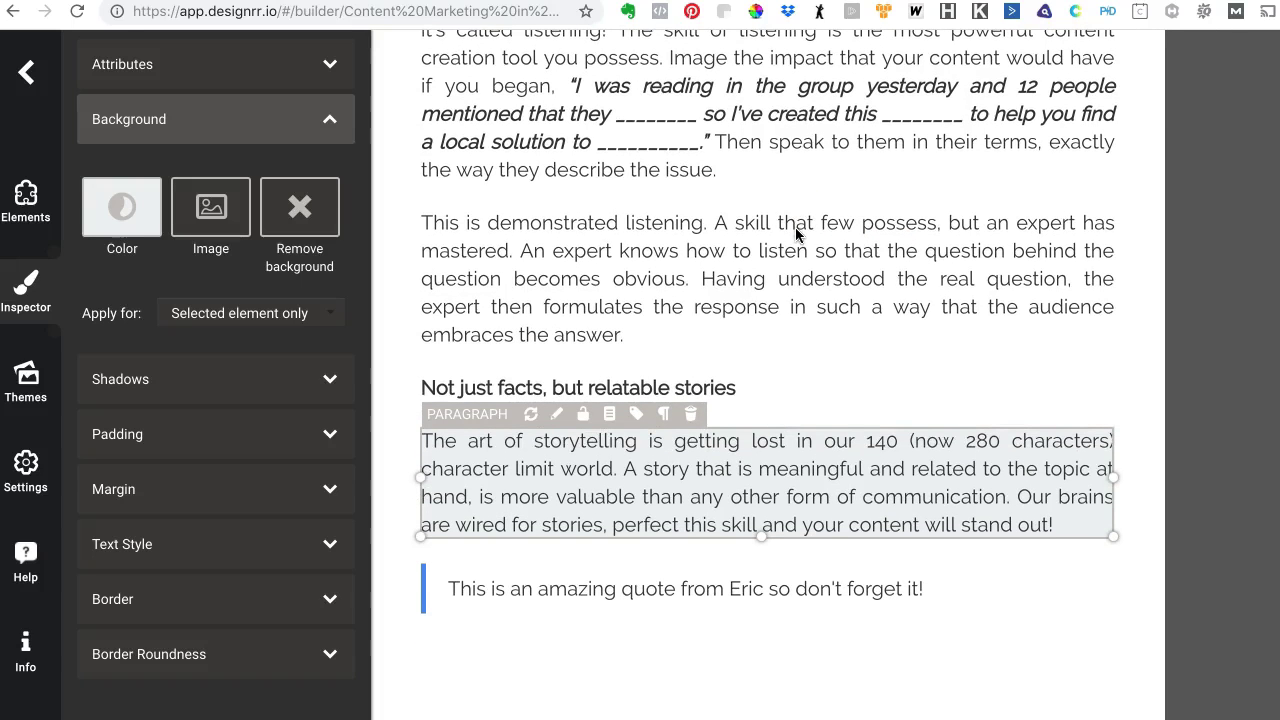
click(795, 252)
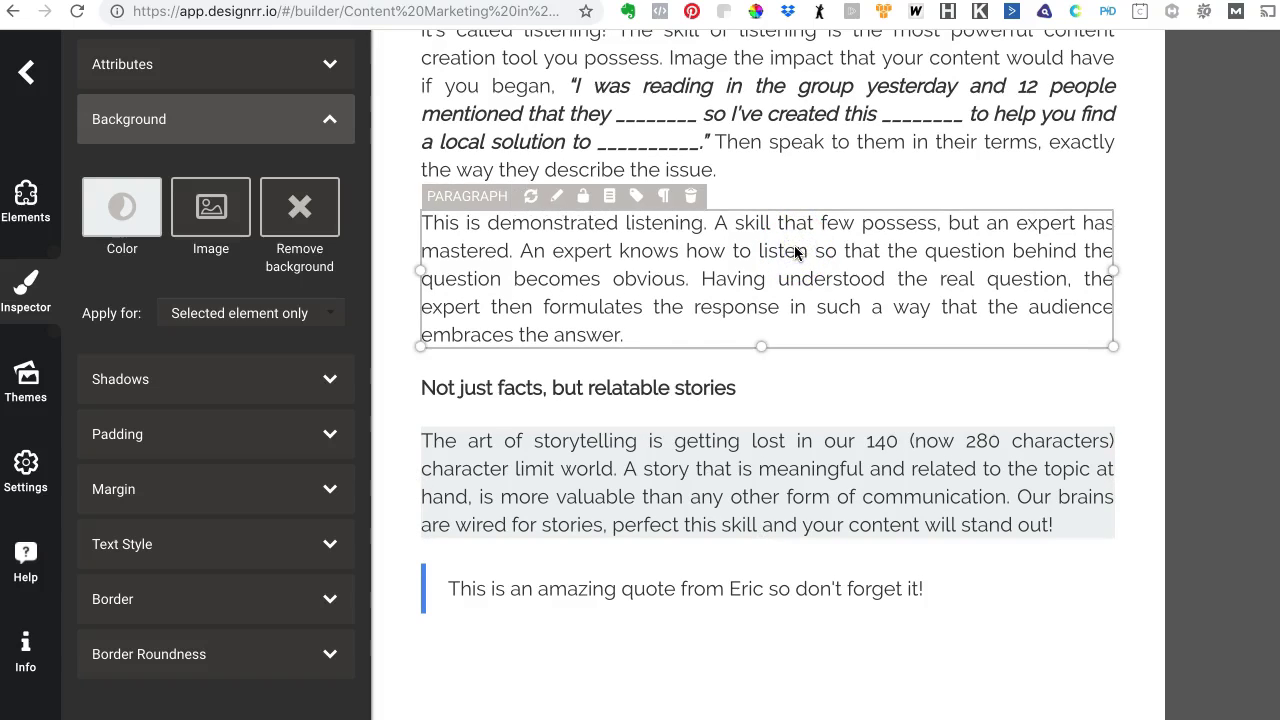
click(270, 315)
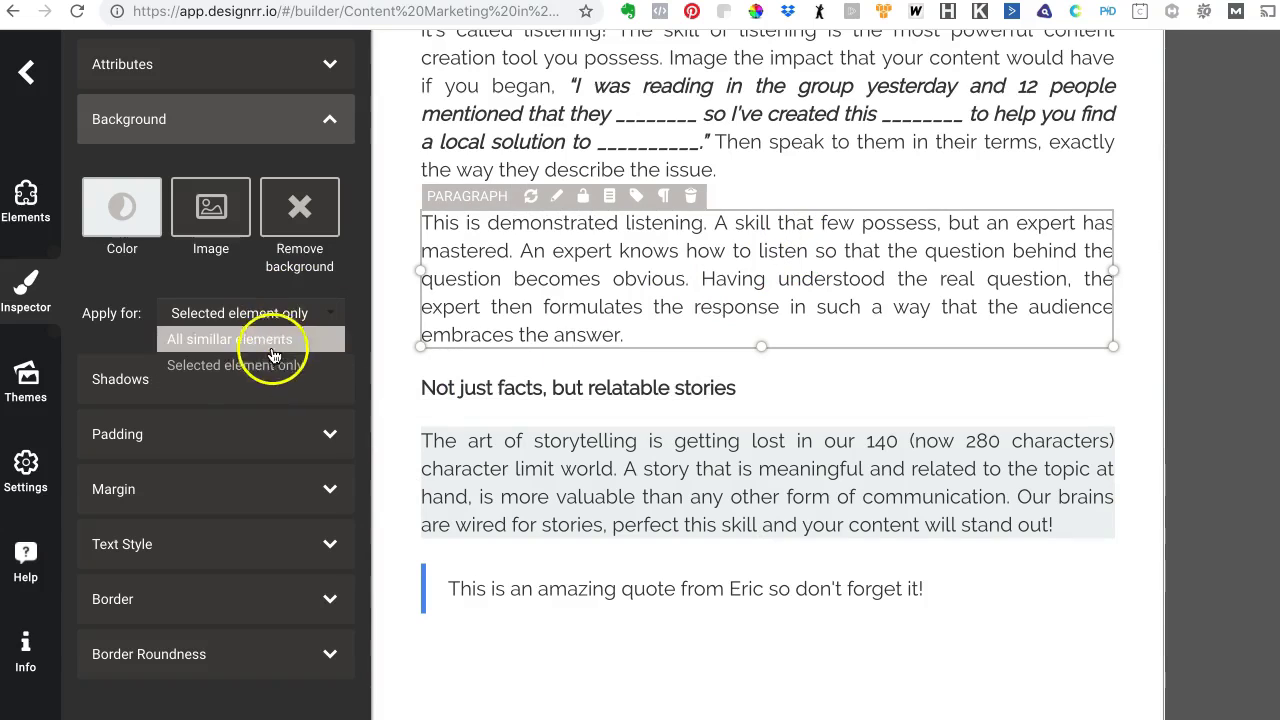
click(270, 368)
Examine the shadow, padding, margin and text style settings of the "This is demonstrated listening" paragraph.
click(254, 401)
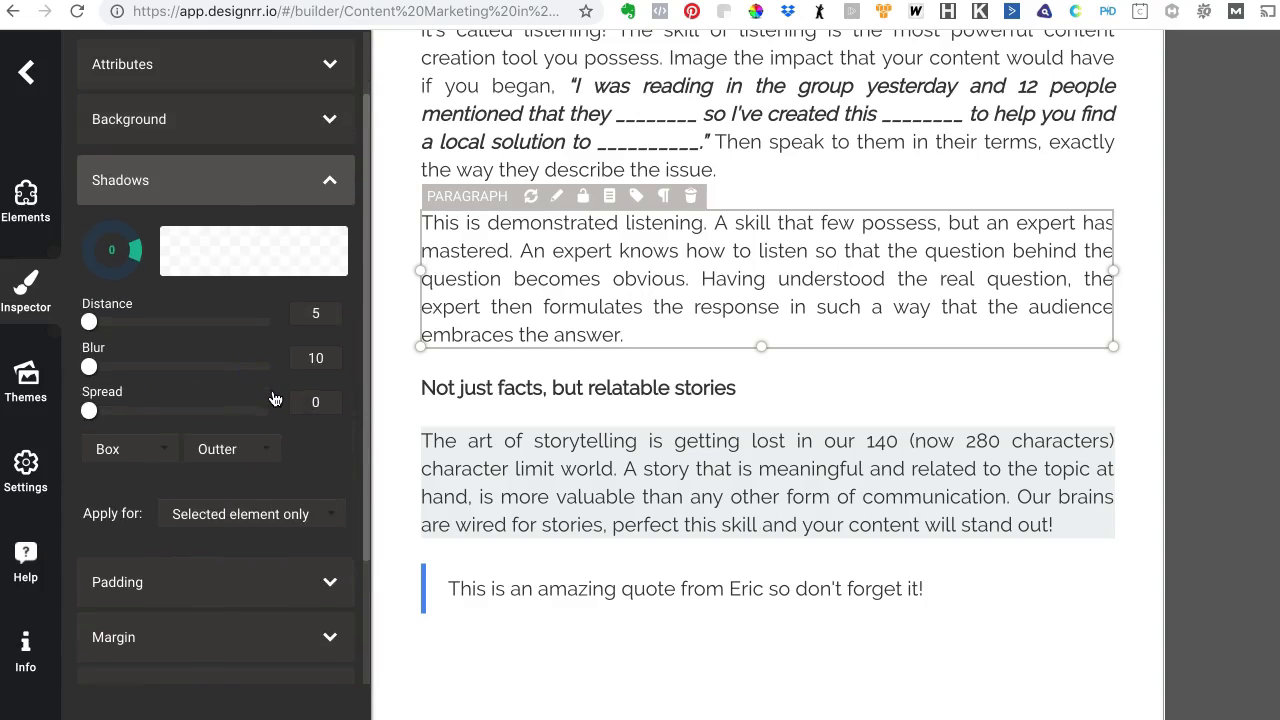
click(252, 578)
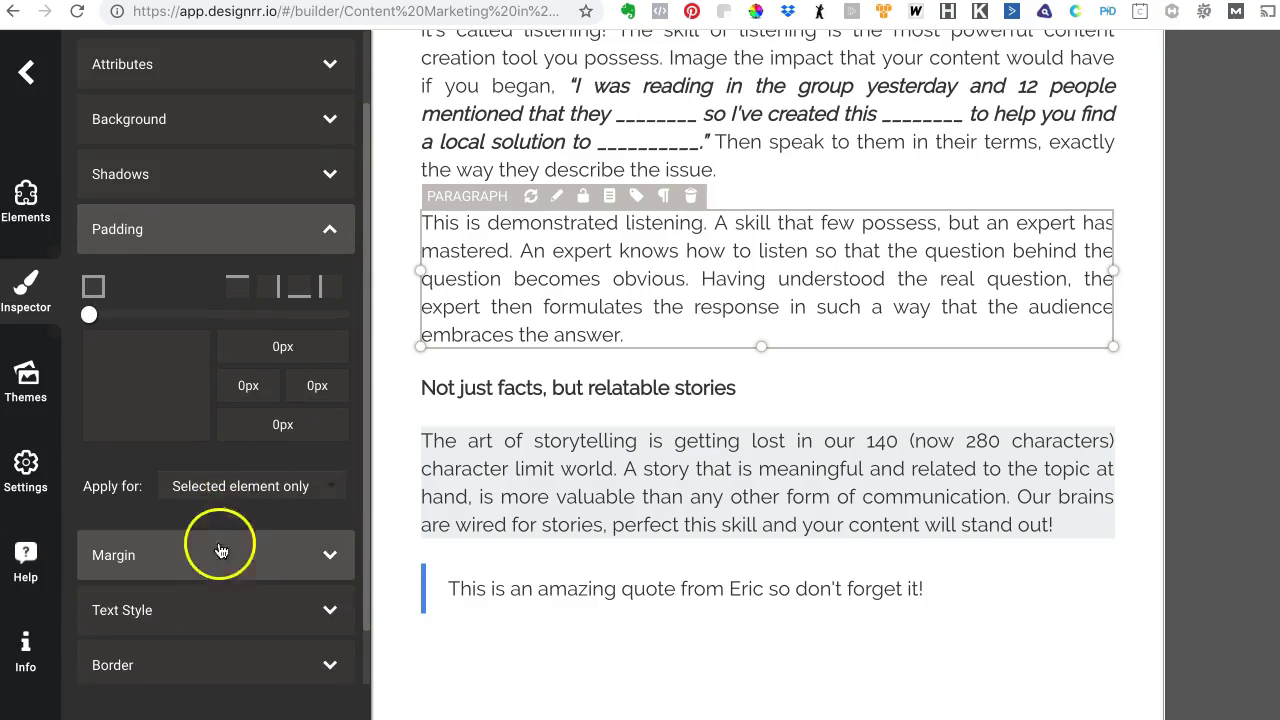
click(230, 568)
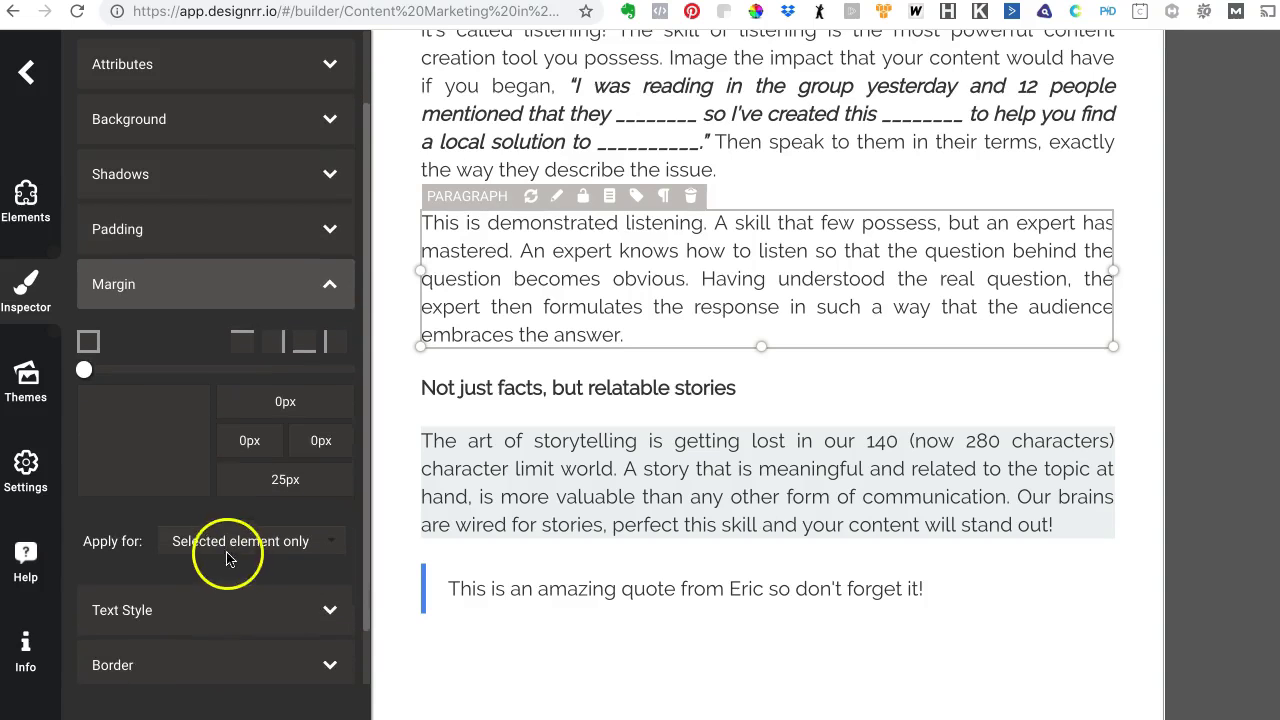
click(245, 551)
click(245, 551)
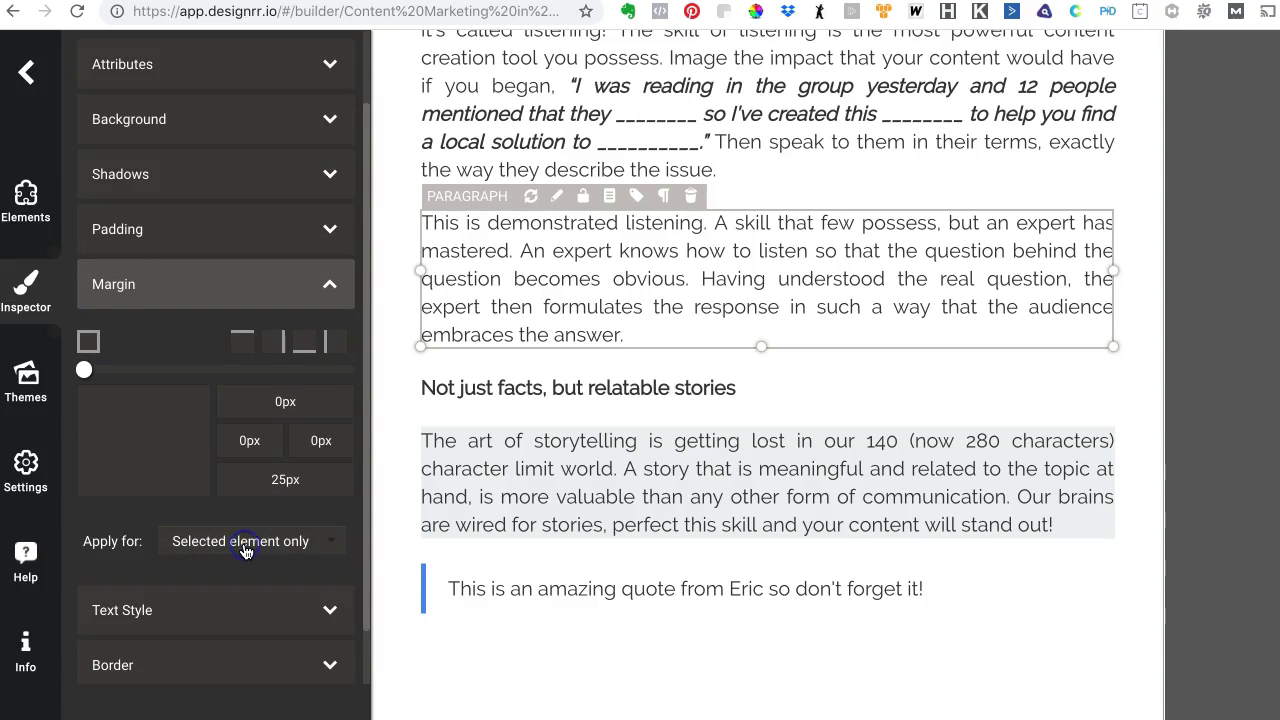
scroll(245, 551, down, 1)
click(245, 548)
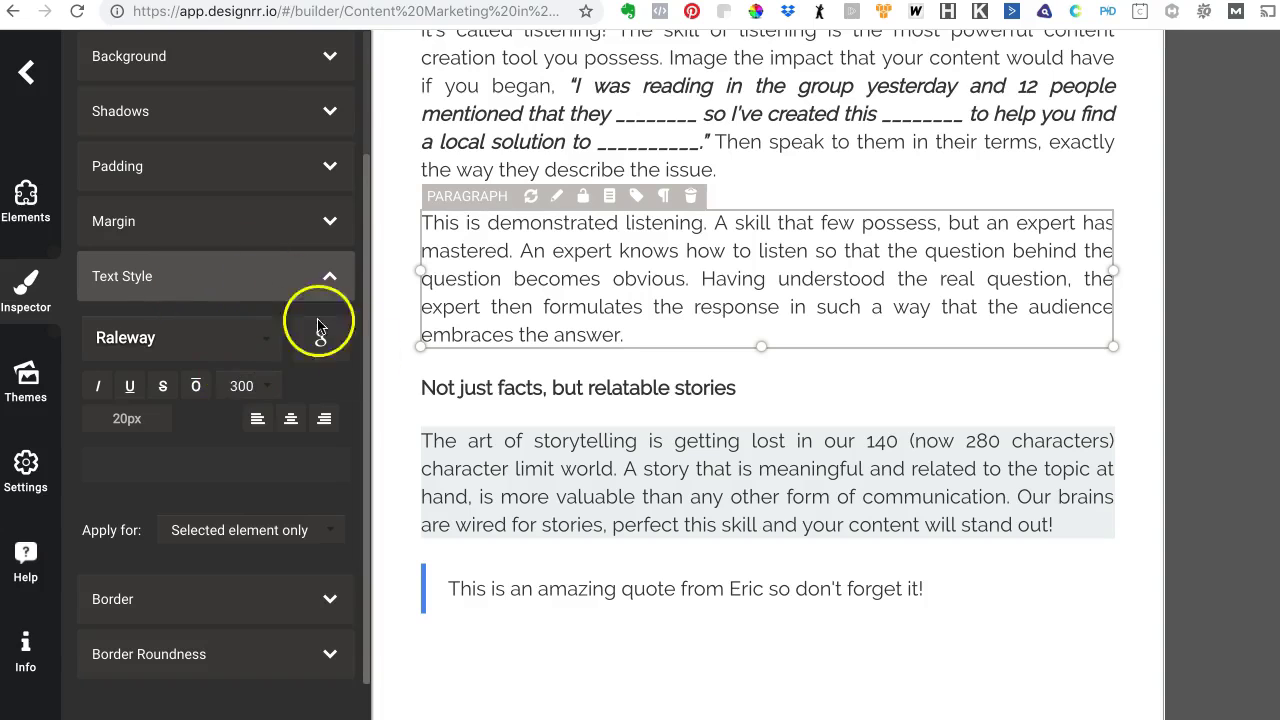
Select the shaded storytelling paragraph and open its font size and the text style's scope options.
click(595, 448)
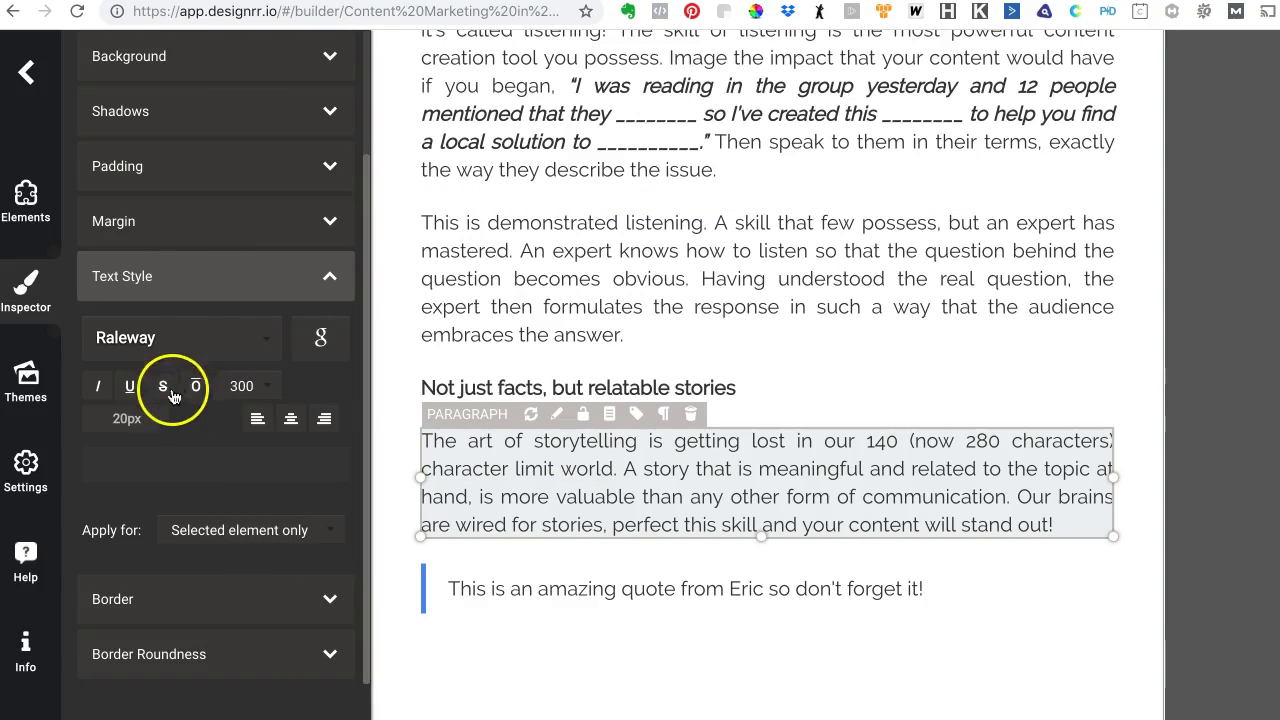
click(127, 418)
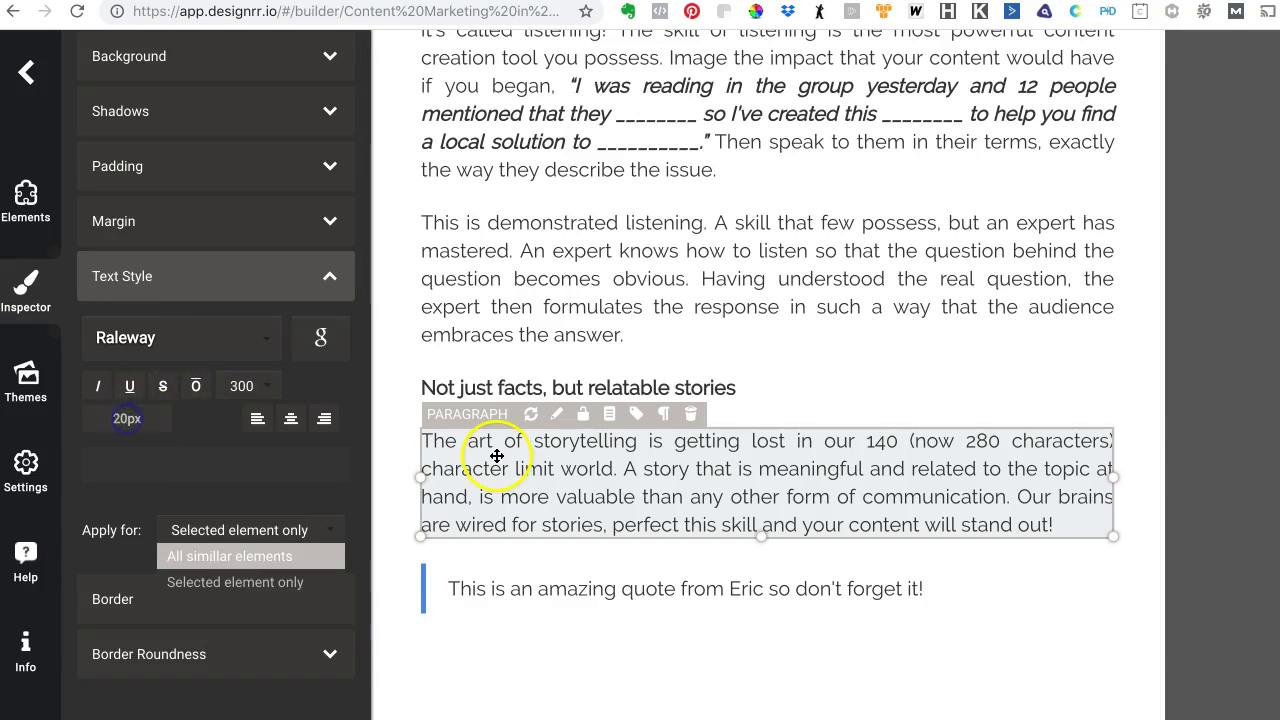